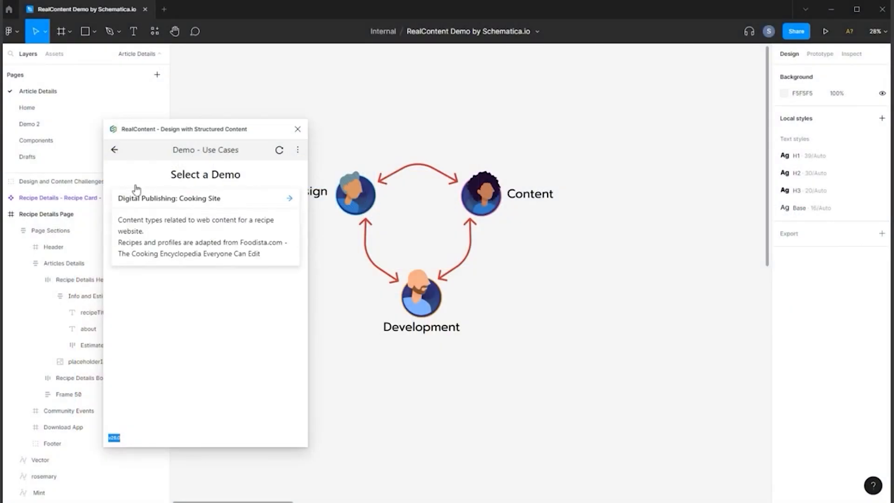
# Open the Recipe content type of the Digital Publishing: Cooking Site demo.
pyautogui.click(197, 230)
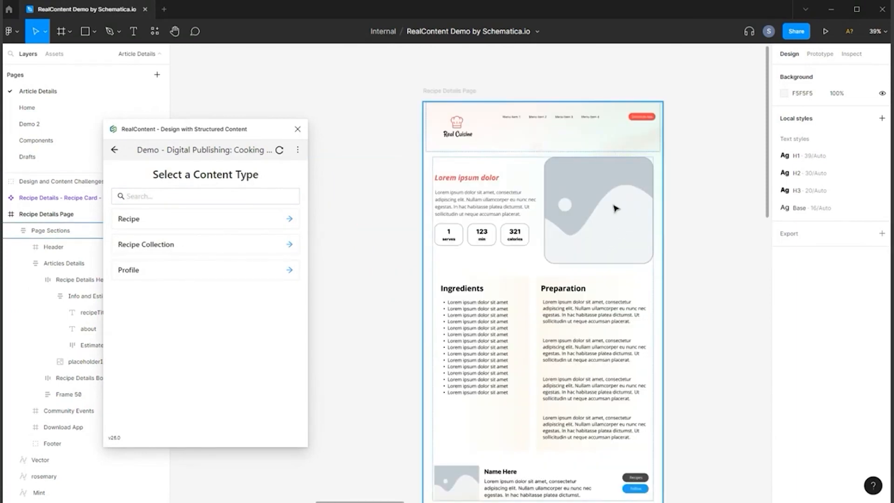
pyautogui.moveTo(245, 131)
pyautogui.mouseDown()
pyautogui.moveTo(199, 131)
pyautogui.moveTo(240, 135)
pyautogui.mouseUp()
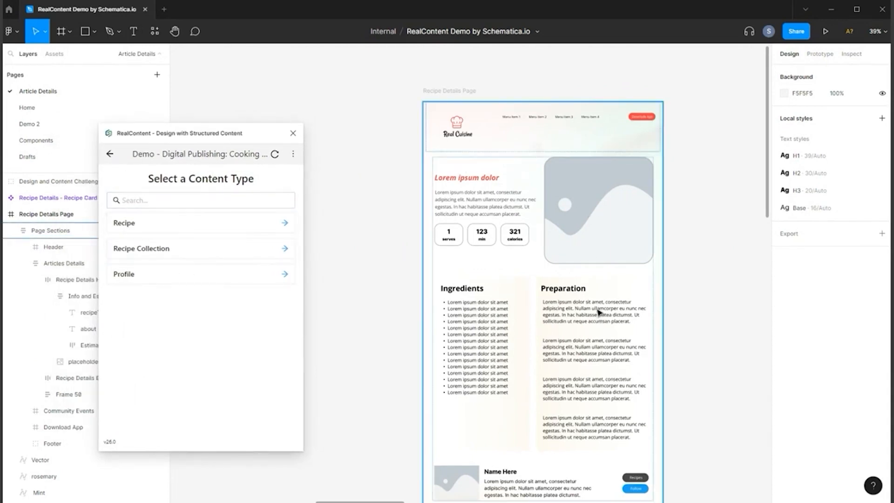
pyautogui.click(168, 223)
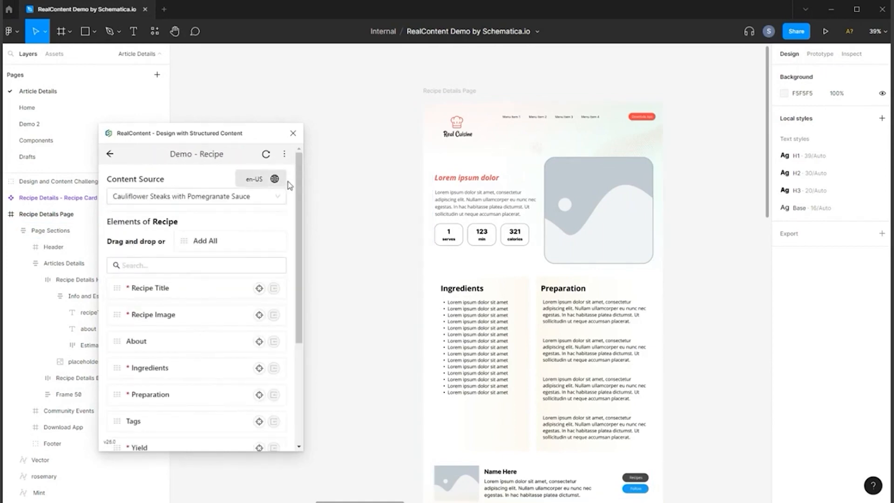
# Set the recipe content source to Kale Salad.
pyautogui.click(242, 196)
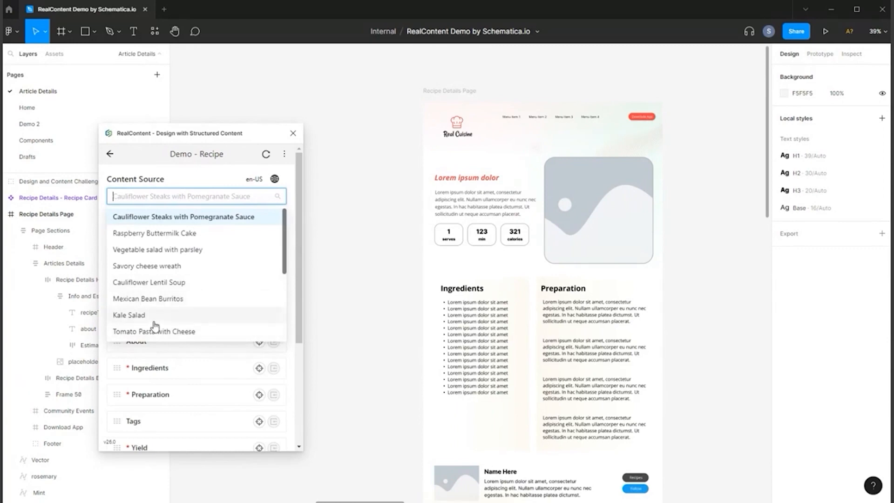
pyautogui.click(150, 314)
pyautogui.click(150, 199)
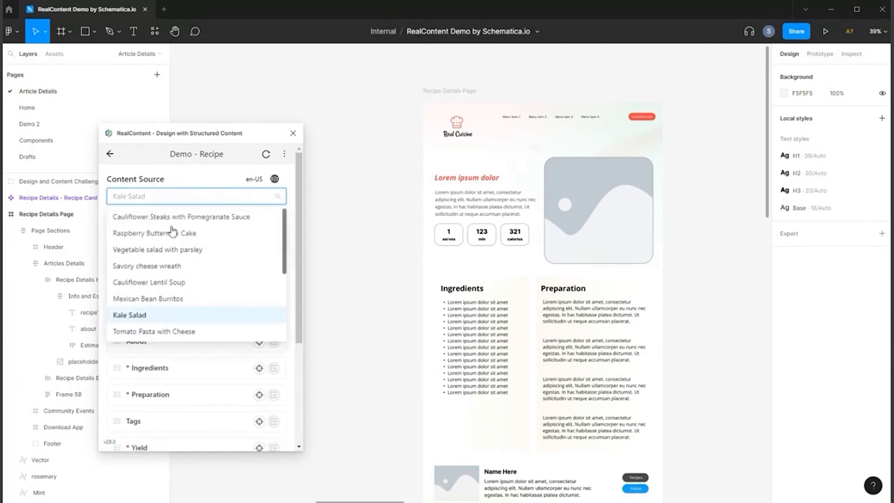
pyautogui.click(194, 172)
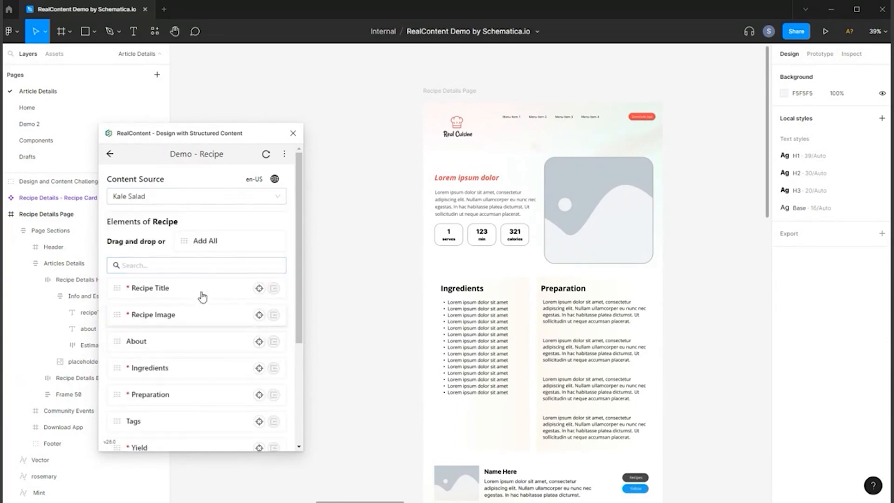
# Hide the editor interface and replace the "Lorem ipsum dolor" heading on the Recipe Details Page with the Recipe Title element.
pyautogui.click(558, 195)
pyautogui.moveTo(221, 142); pyautogui.dragTo(299, 135)
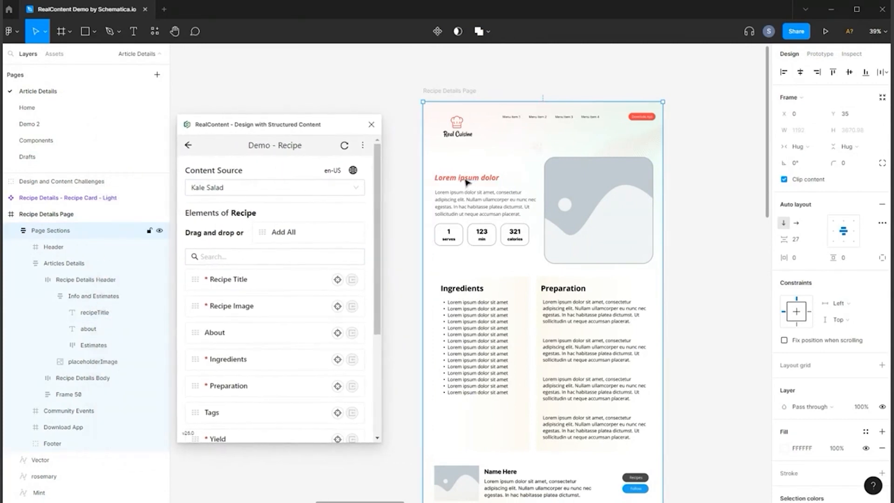
pyautogui.keyDown('ctrl'); pyautogui.click(479, 182); pyautogui.keyUp('ctrl')
pyautogui.hotkey('ctrl', '\\')
pyautogui.scroll(2, 480, 183)
pyautogui.scroll(1, 479, 184)
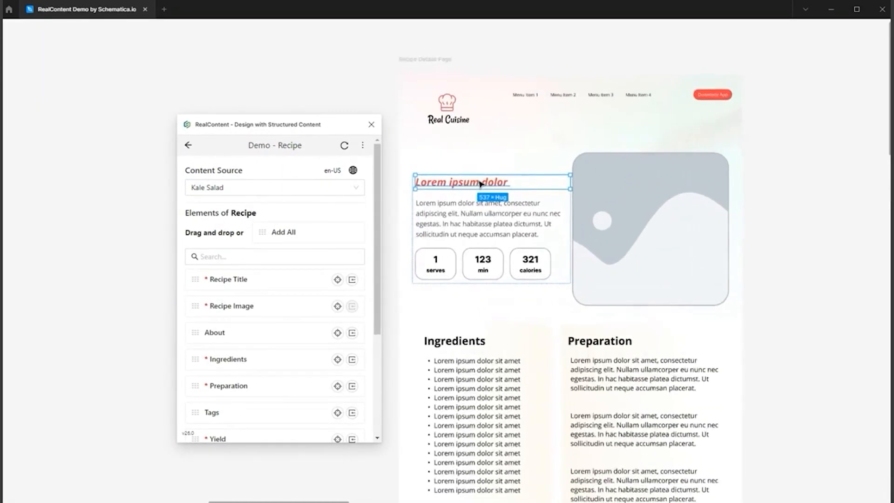
pyautogui.click(352, 280)
pyautogui.moveTo(253, 122); pyautogui.dragTo(208, 120)
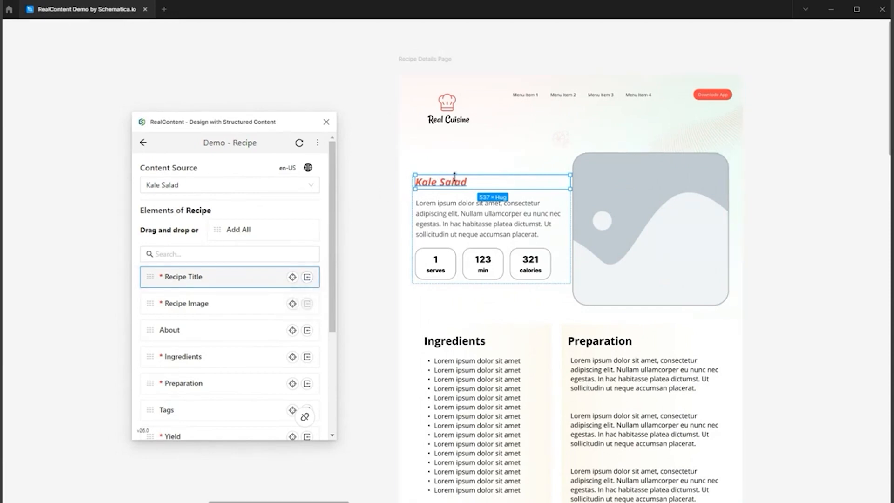
# Replace the placeholder image, about text, ingredients and preparation text with their matching recipe elements.
pyautogui.click(647, 222)
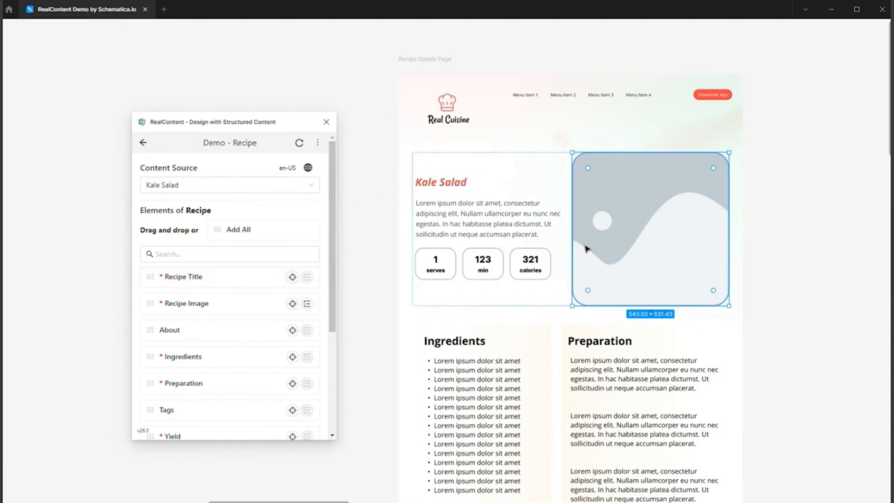
pyautogui.click(312, 304)
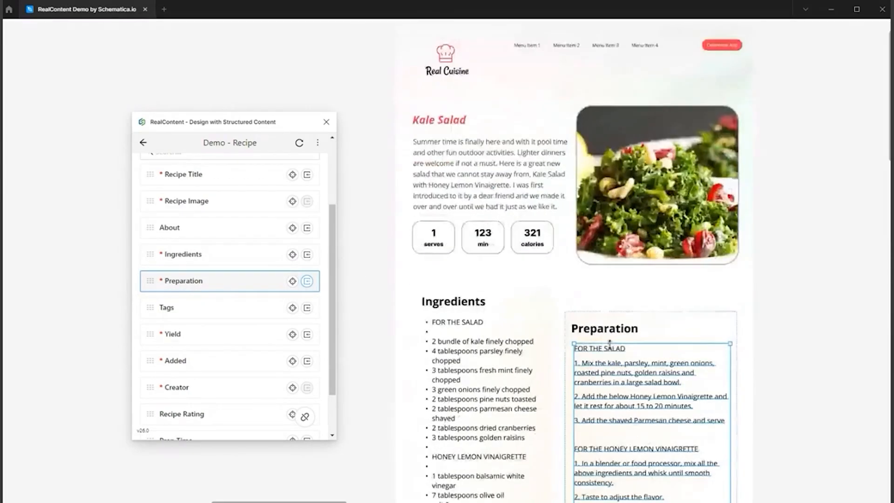
pyautogui.scroll(-2, 611, 348)
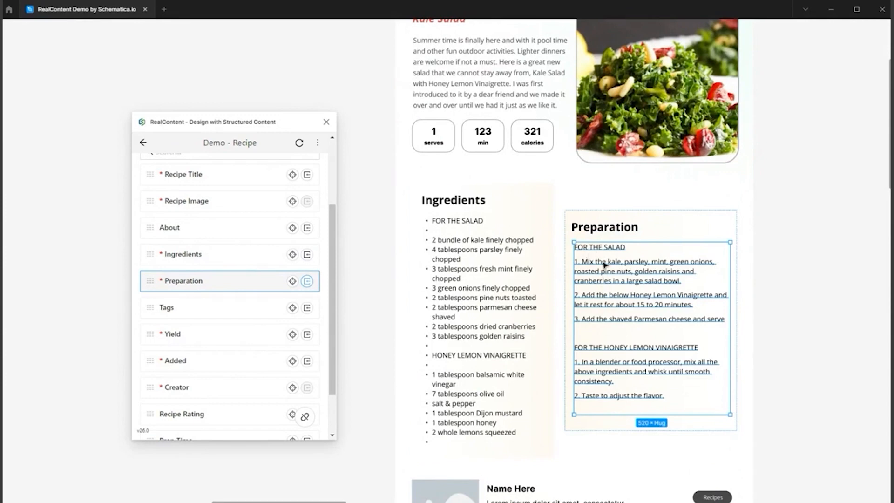
# Examine the layout of the filled Kale Salad page and of the completed Chocolate Bread page.
pyautogui.click(594, 198)
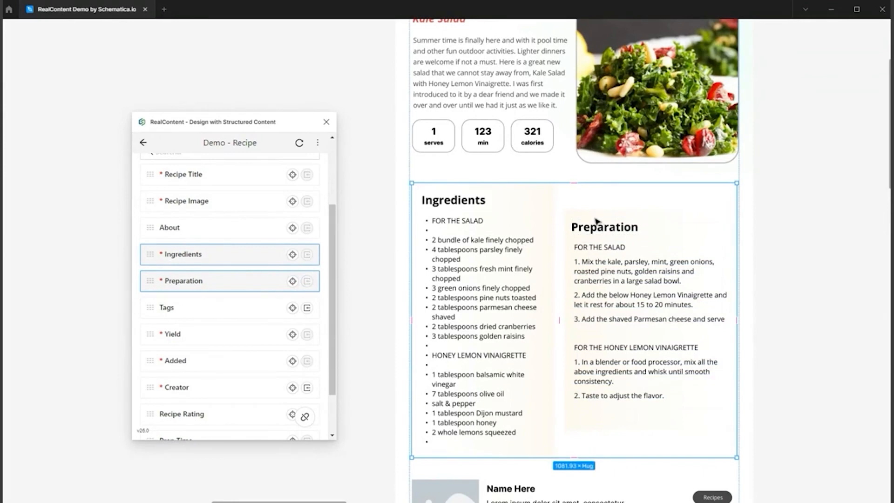
pyautogui.scroll(2, 579, 242)
pyautogui.scroll(-2, 559, 198)
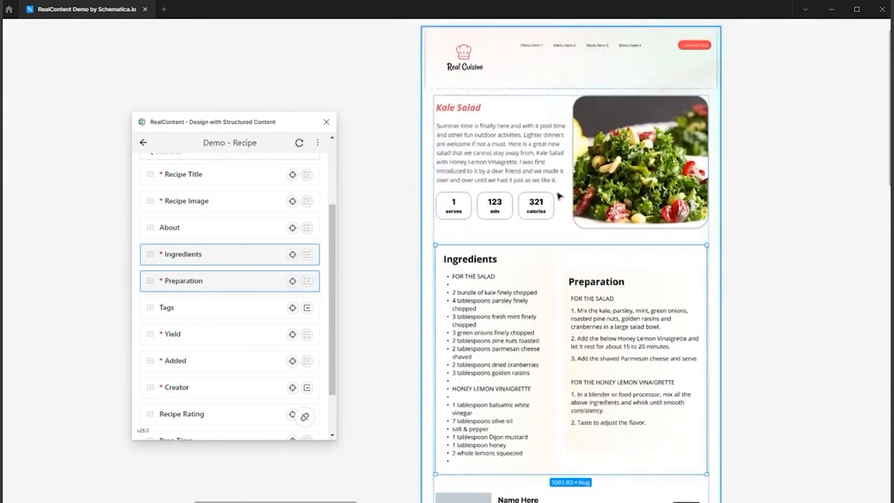
pyautogui.moveTo(244, 126); pyautogui.dragTo(237, 104)
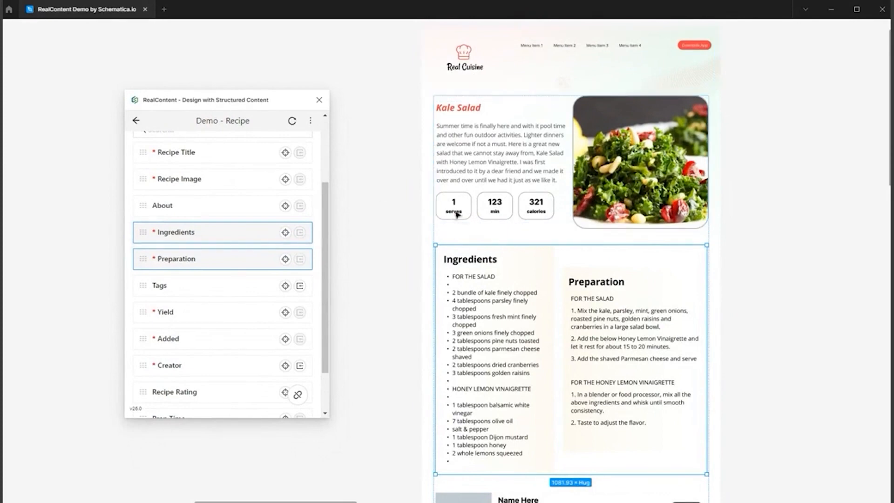
pyautogui.scroll(-1, 619, 144)
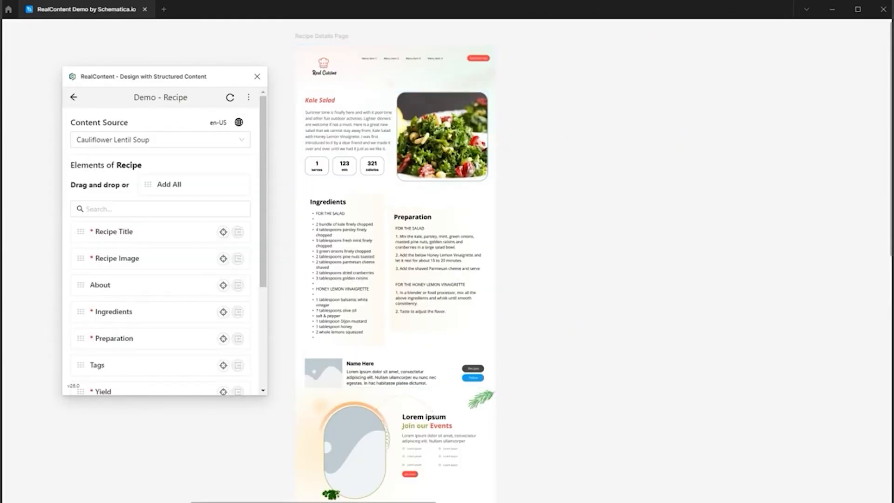
pyautogui.hscroll(10, 409, 252)
pyautogui.hscroll(15, 735, 321)
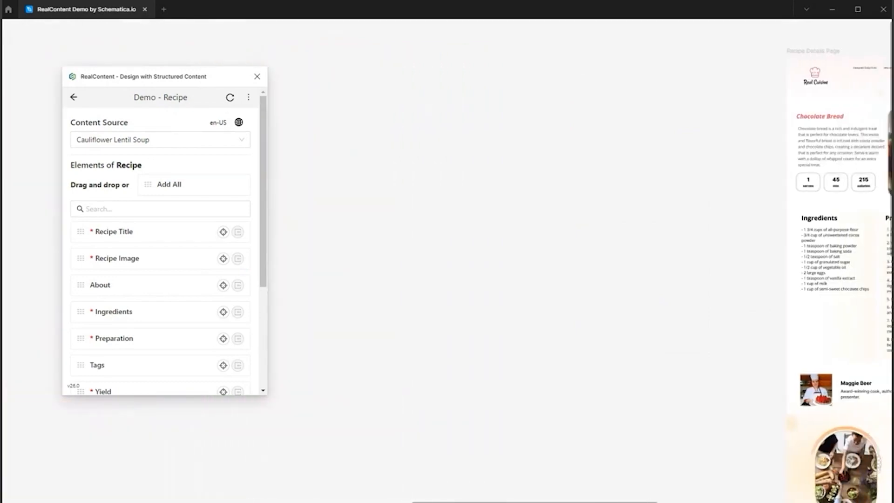
pyautogui.scroll(-2, 728, 321)
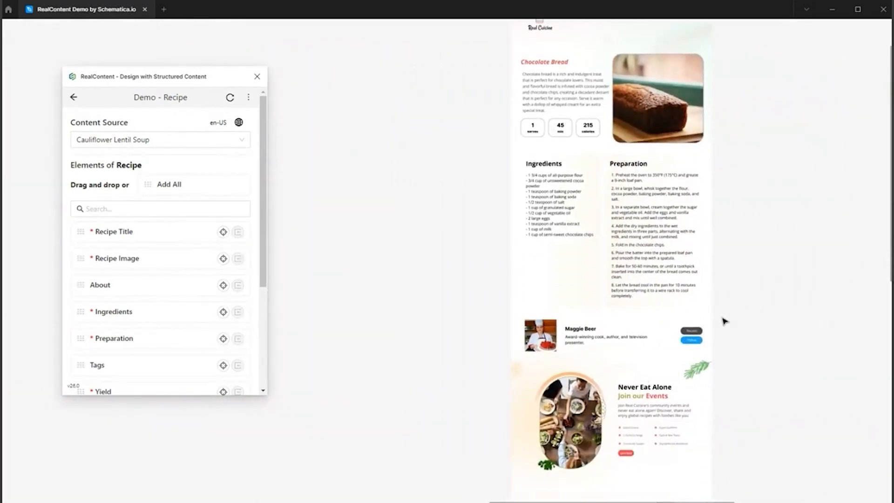
pyautogui.scroll(2, 724, 320)
pyautogui.scroll(-3, 694, 279)
pyautogui.scroll(3, 717, 289)
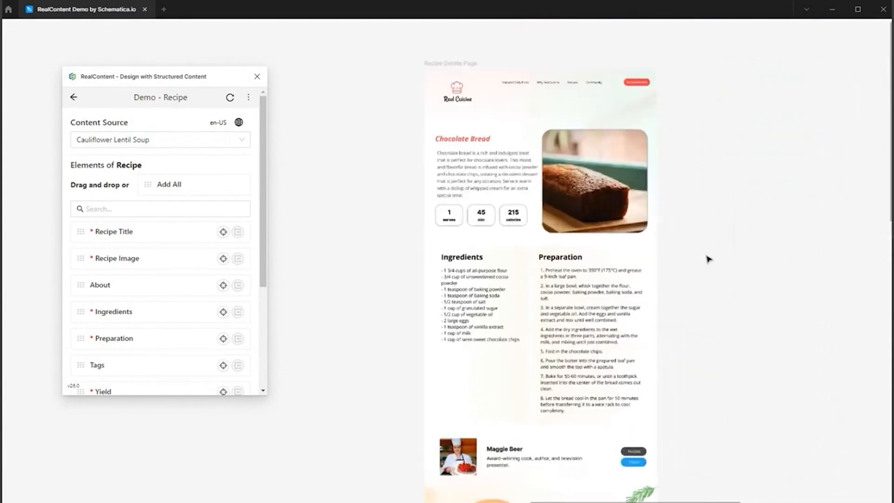
pyautogui.scroll(-1, 644, 253)
pyautogui.scroll(-3, 655, 246)
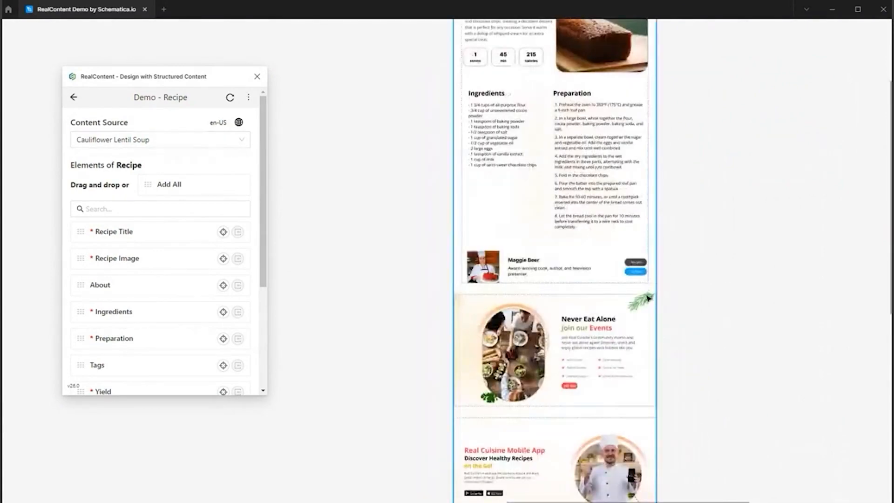
pyautogui.scroll(5, 649, 279)
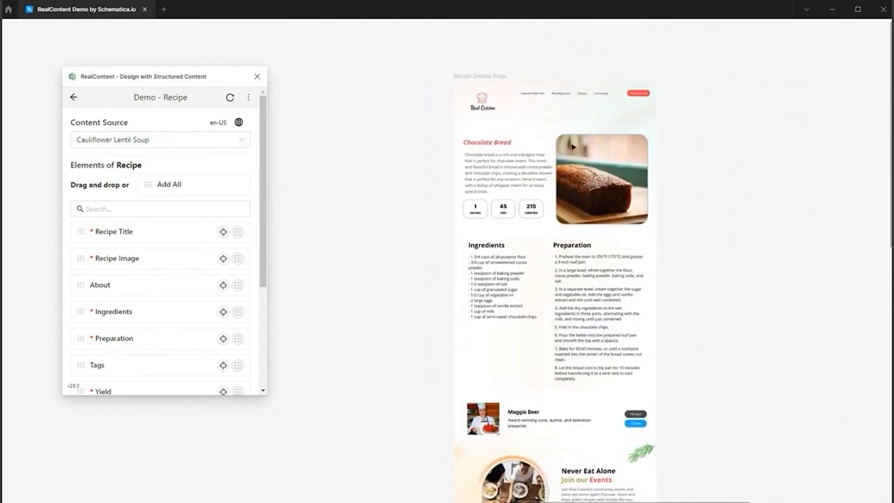
# Switch the content source of the whole Chocolate Bread page to Kale Salad.
pyautogui.click(479, 77)
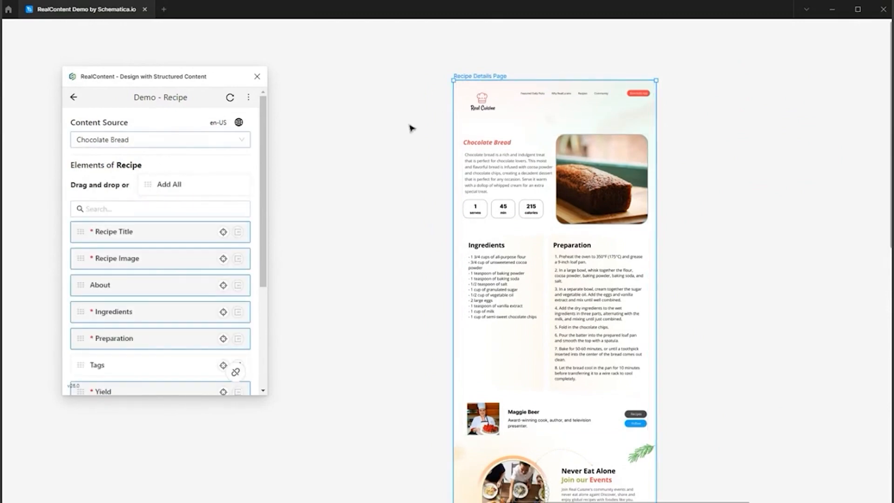
pyautogui.click(121, 141)
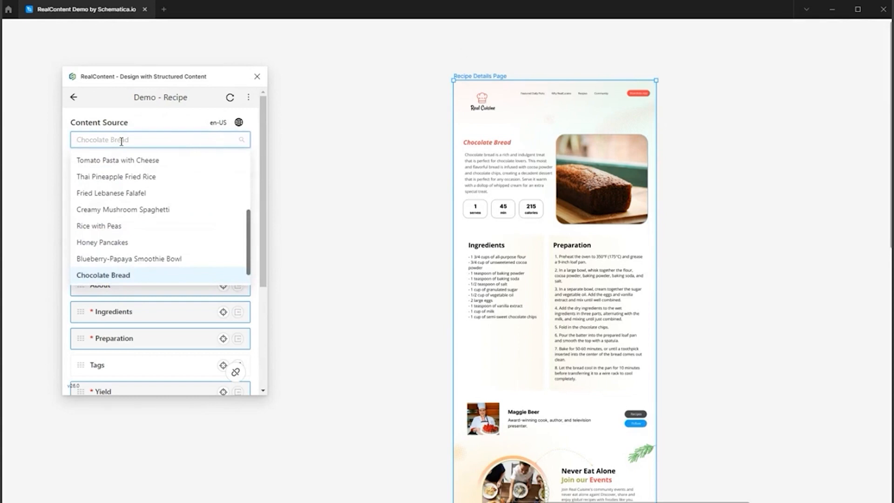
pyautogui.scroll(3, 119, 249)
pyautogui.click(120, 248)
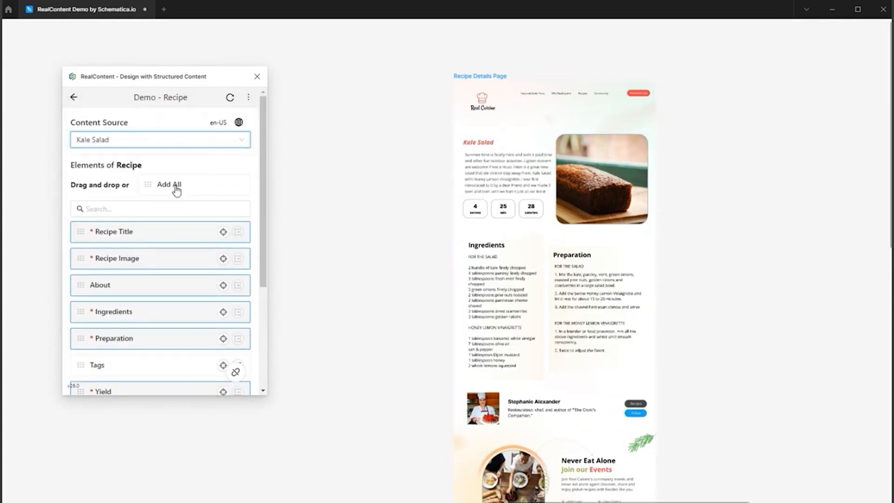
# Switch the selected page's content source to Mexican Bean Burritos.
pyautogui.click(145, 136)
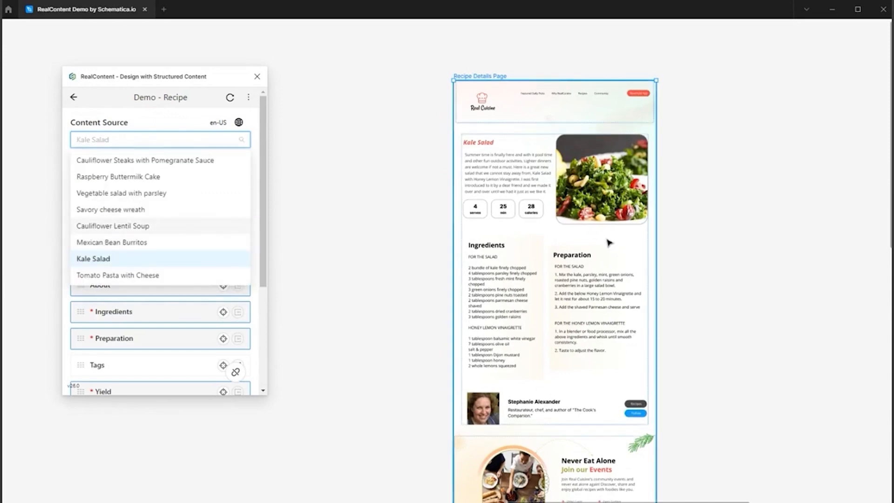
pyautogui.click(140, 244)
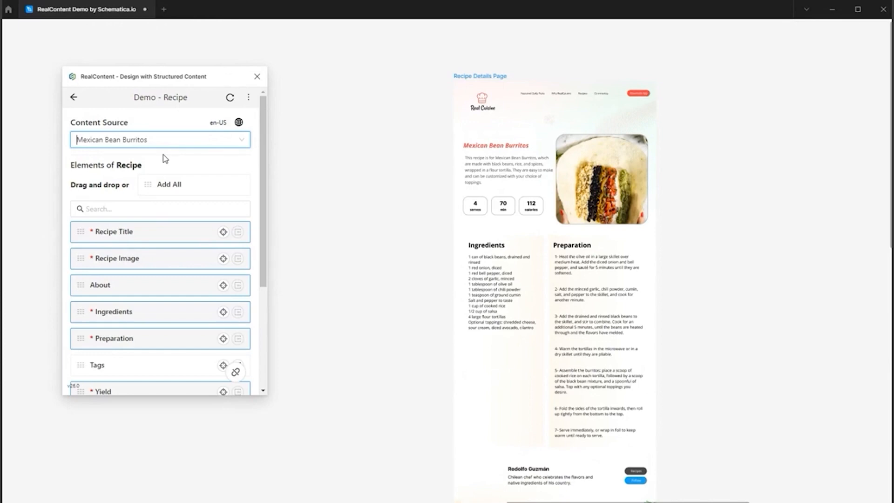
pyautogui.click(179, 141)
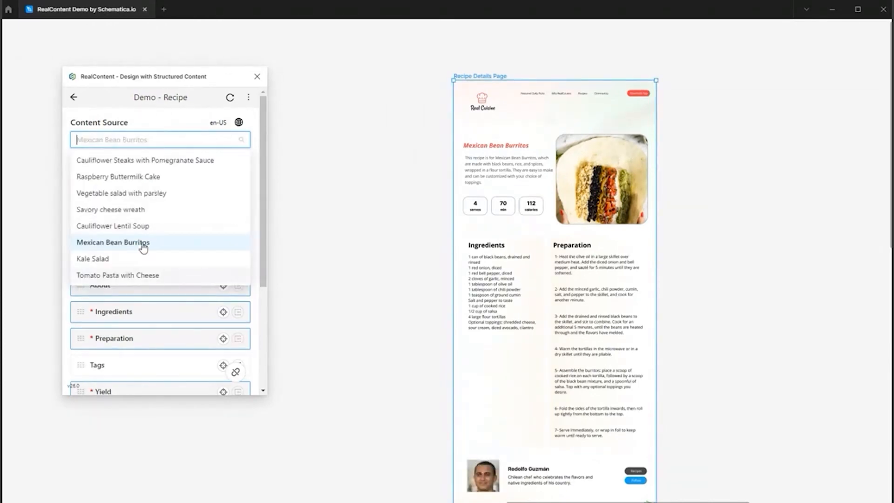
# Duplicate the Mexican Bean Burritos page twice so that three pages stand side by side.
pyautogui.click(490, 80)
pyautogui.hotkey('ctrl', 'd')
pyautogui.scroll(-2, 591, 111)
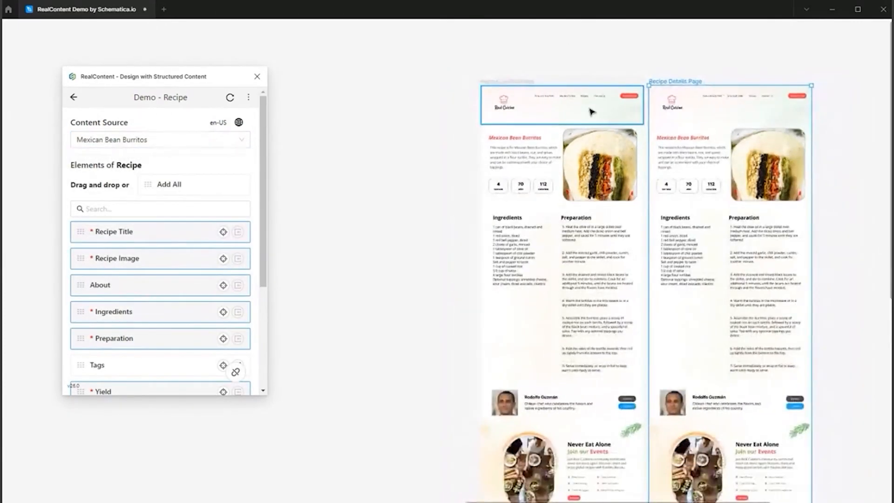
pyautogui.hotkey('ctrl', 'd')
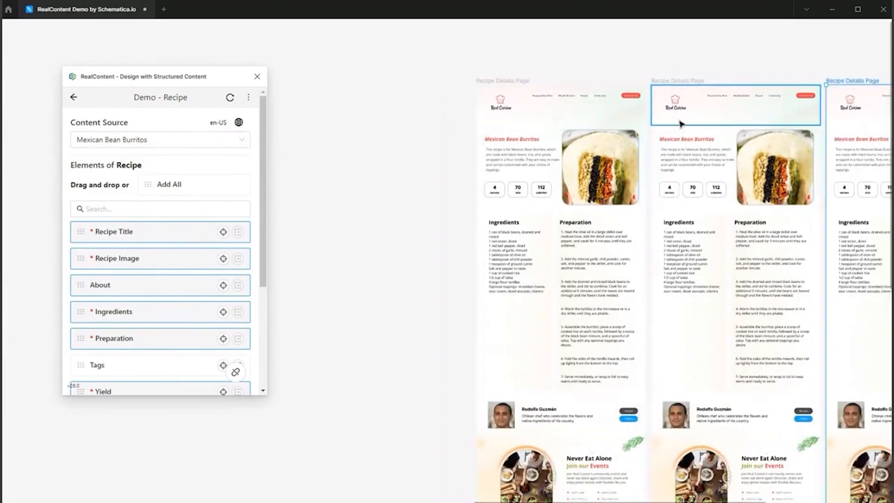
pyautogui.scroll(-2, 680, 123)
pyautogui.hscroll(5, 586, 261)
pyautogui.hscroll(-3, 586, 261)
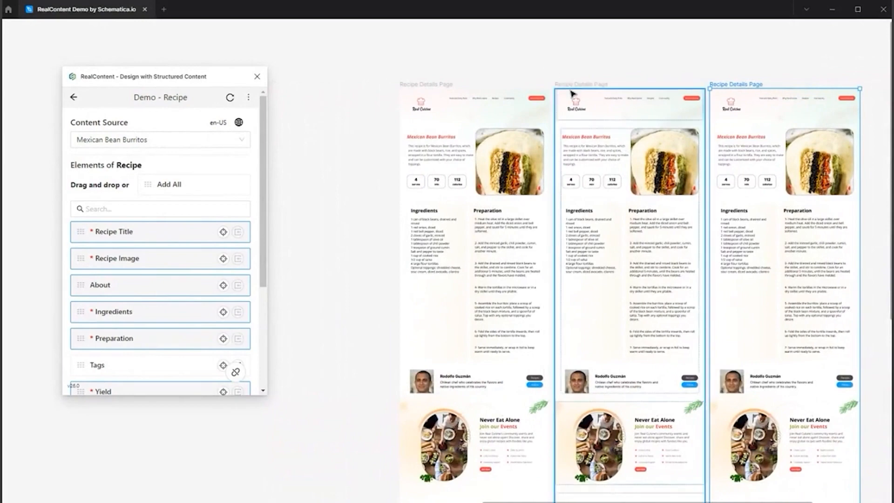
# Set the middle page's content source to Savory cheese wreath and the third page's to Cauliflower Steaks with Pomegranate Sauce.
pyautogui.click(571, 86)
pyautogui.click(155, 140)
pyautogui.click(112, 210)
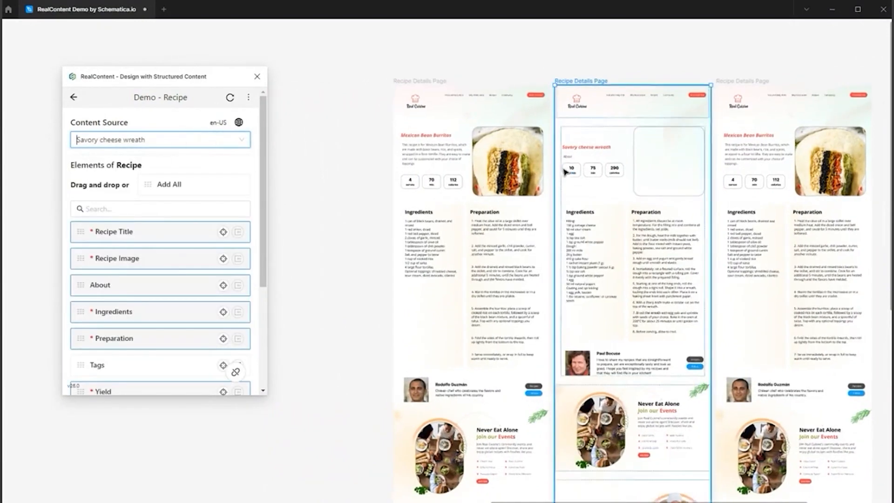
pyautogui.scroll(3, 575, 156)
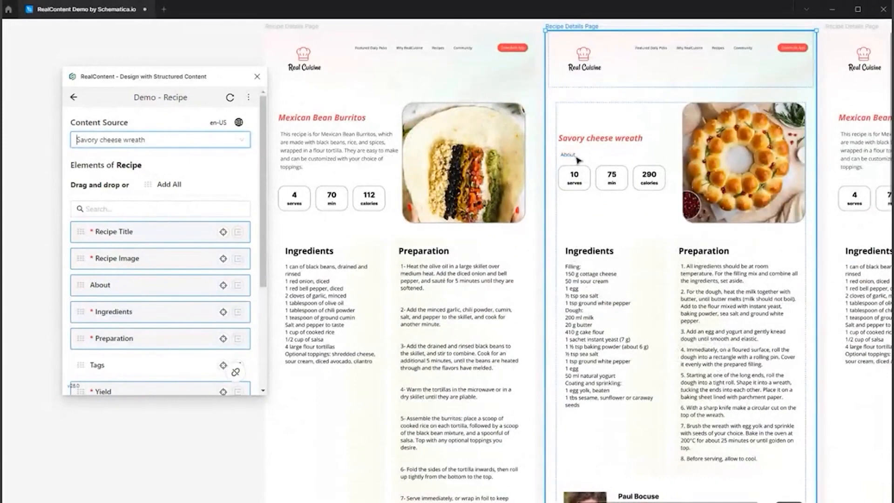
pyautogui.scroll(-1, 585, 158)
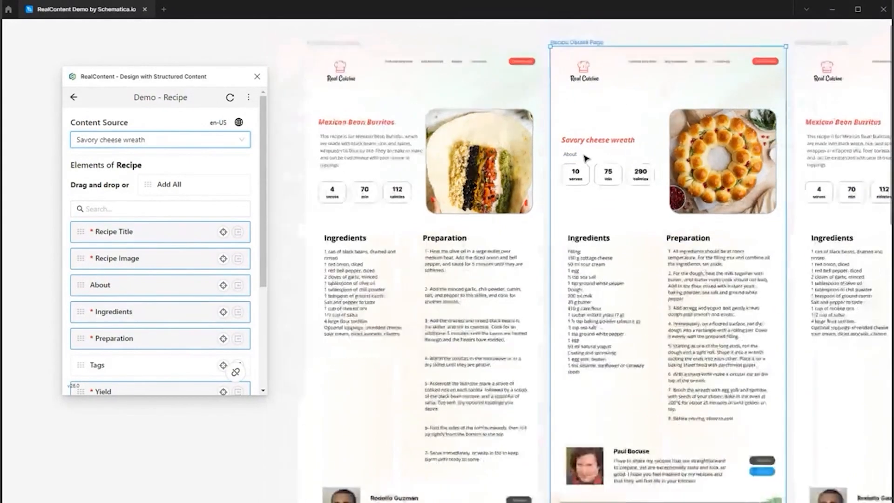
pyautogui.scroll(-1, 585, 158)
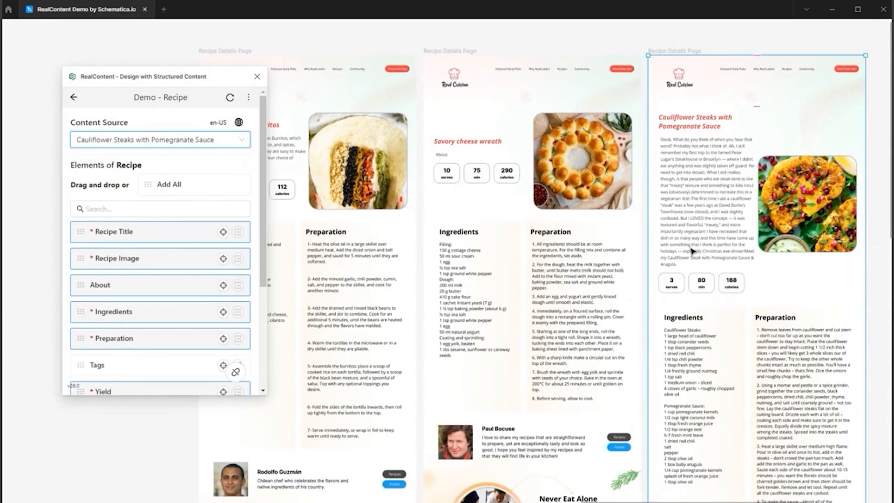
pyautogui.scroll(1, 704, 175)
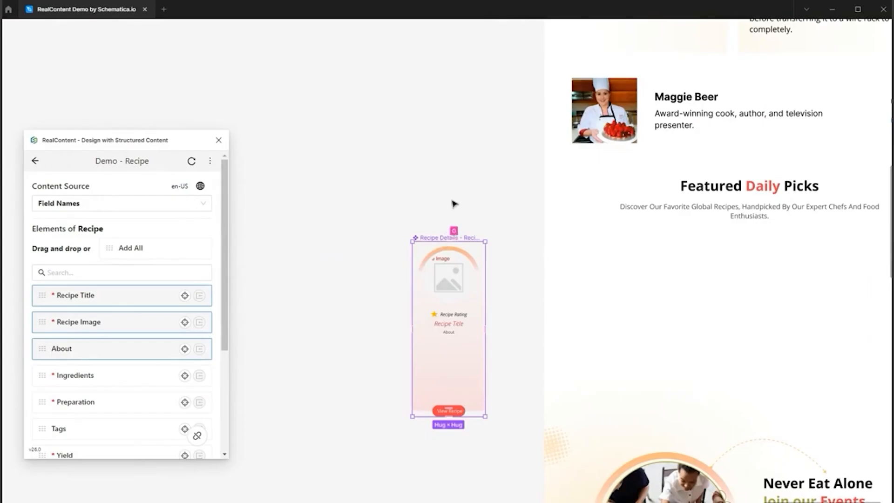
# Reposition the recipe card component slightly on the empty canvas beside the recipe page.
pyautogui.click(452, 200)
pyautogui.moveTo(128, 131); pyautogui.dragTo(107, 122)
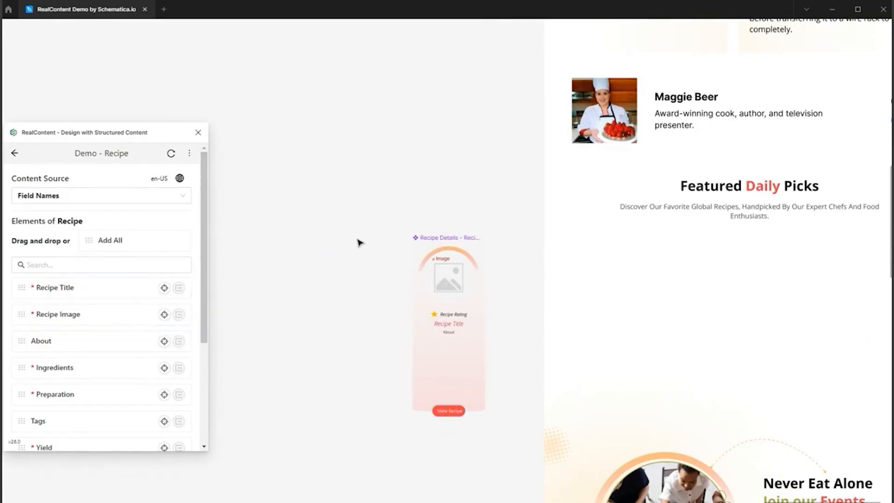
pyautogui.click(454, 283)
pyautogui.moveTo(462, 254); pyautogui.dragTo(466, 255)
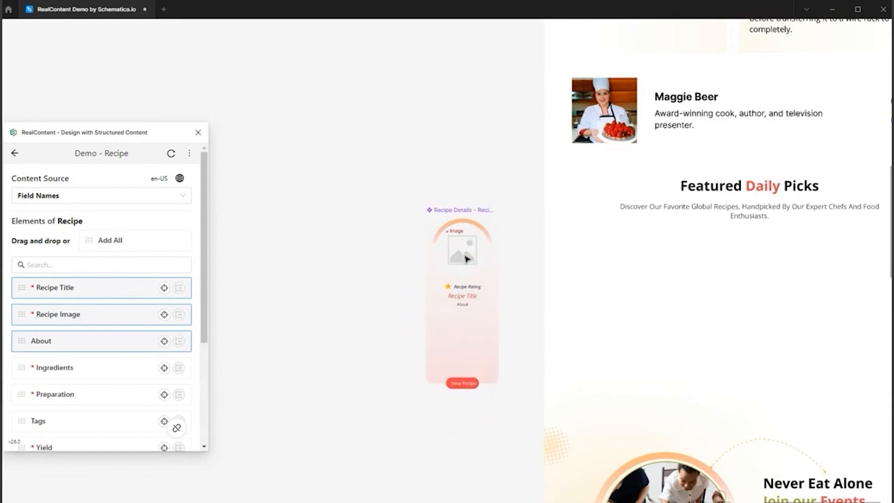
pyautogui.moveTo(24, 133); pyautogui.dragTo(59, 119)
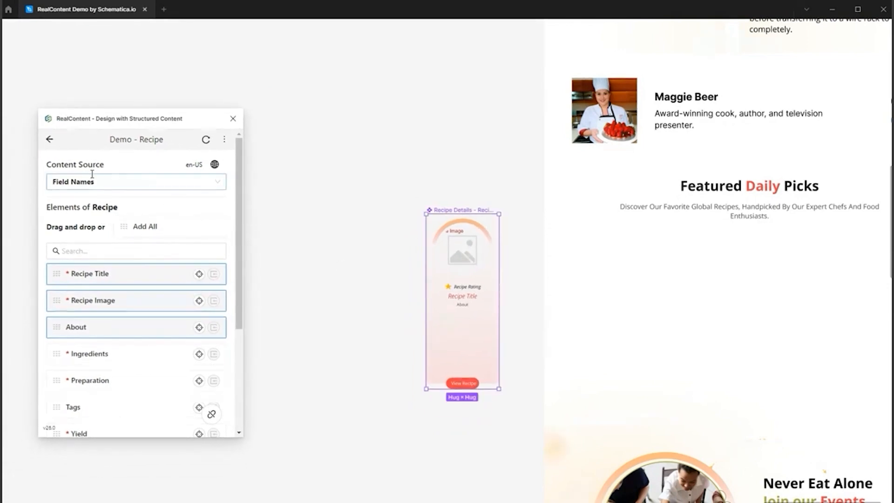
pyautogui.click(337, 249)
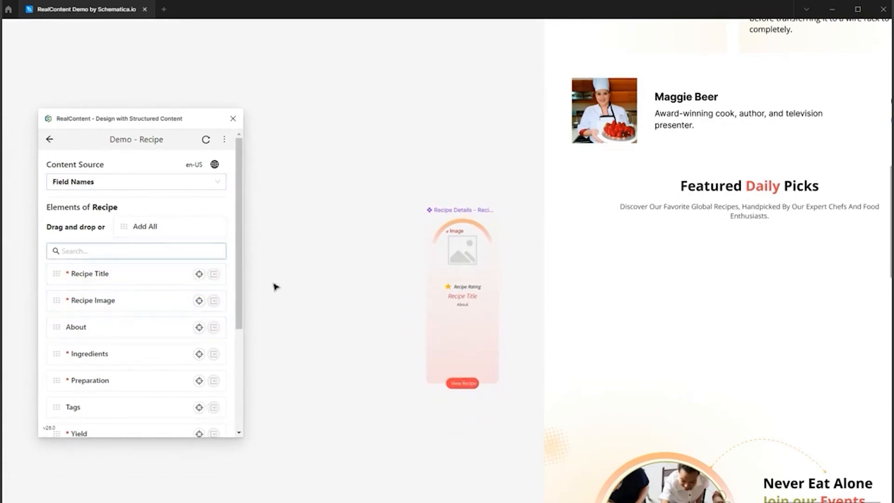
# With Field Names as content source, place Recipe Title and Recipe Image beside the recipe card and resize the image to 250 × 143.
pyautogui.click(106, 182)
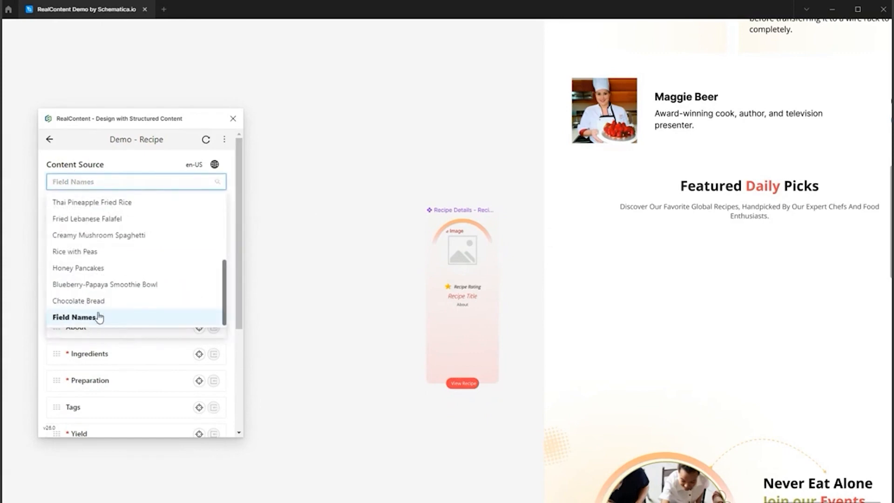
pyautogui.click(123, 151)
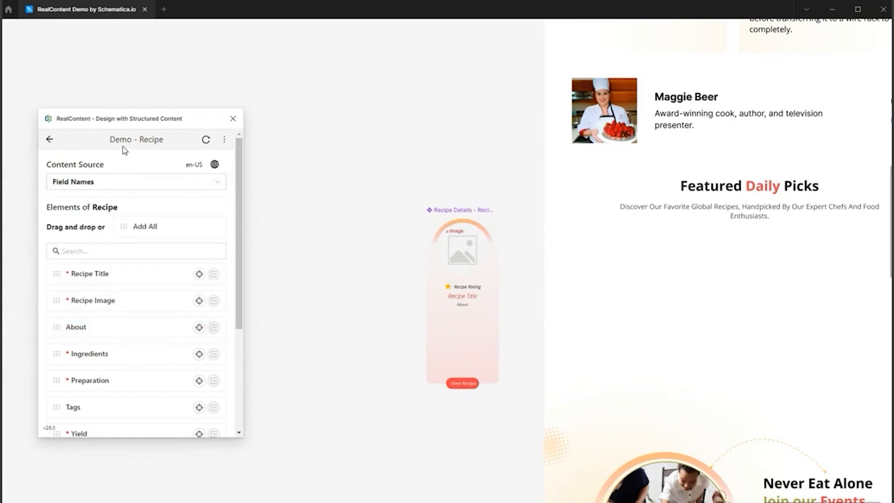
pyautogui.moveTo(325, 259); pyautogui.dragTo(337, 246)
pyautogui.moveTo(93, 301); pyautogui.dragTo(352, 293)
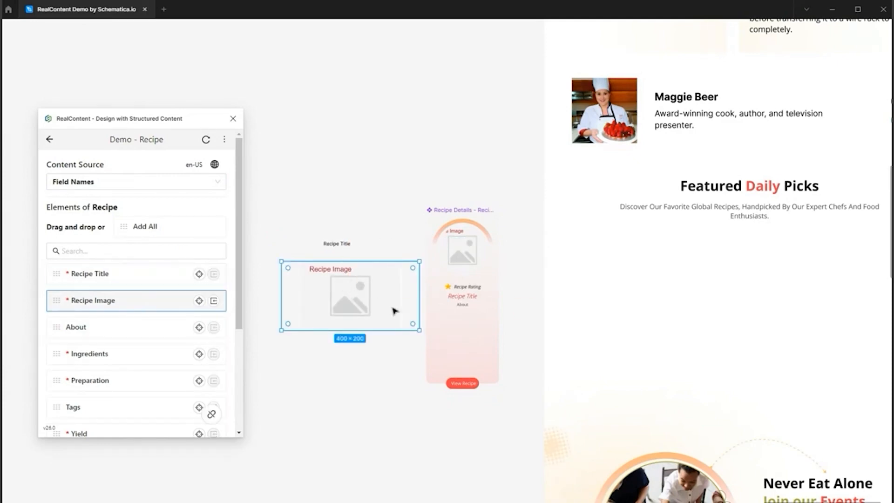
pyautogui.moveTo(419, 330); pyautogui.dragTo(367, 311)
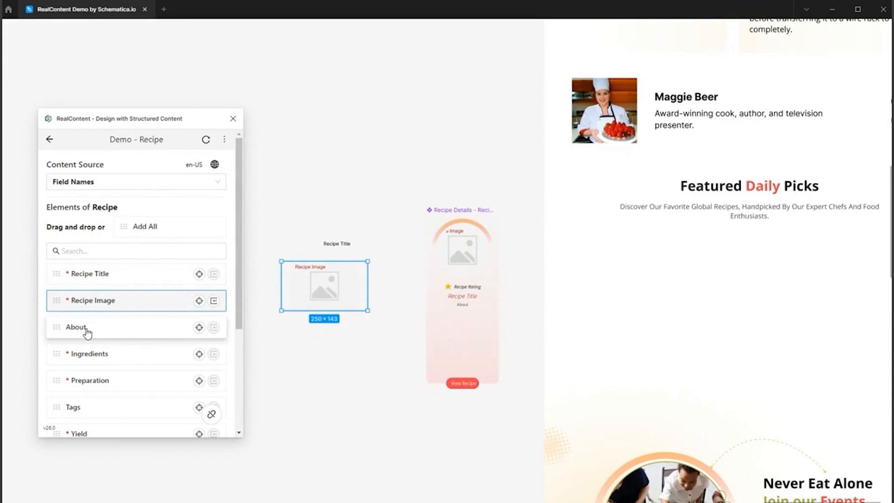
# Delete the loose Recipe Title and Recipe Image elements from the canvas.
pyautogui.moveTo(398, 333); pyautogui.dragTo(290, 215)
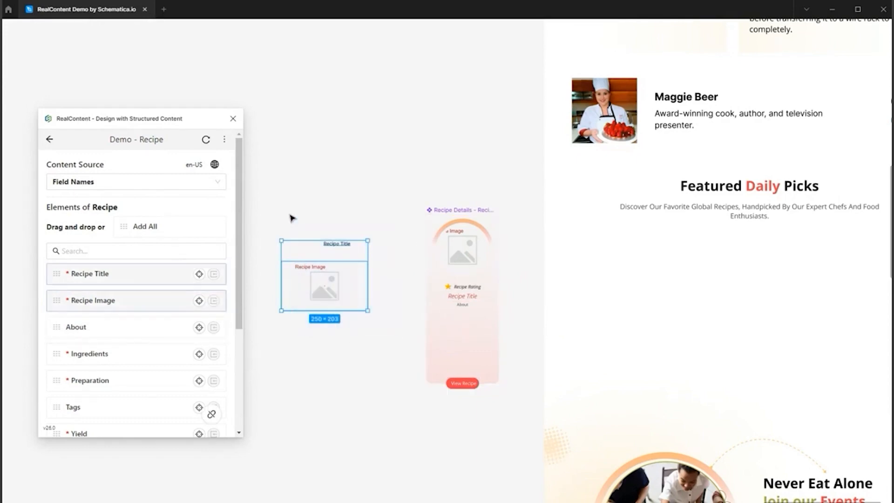
pyautogui.press('Delete')
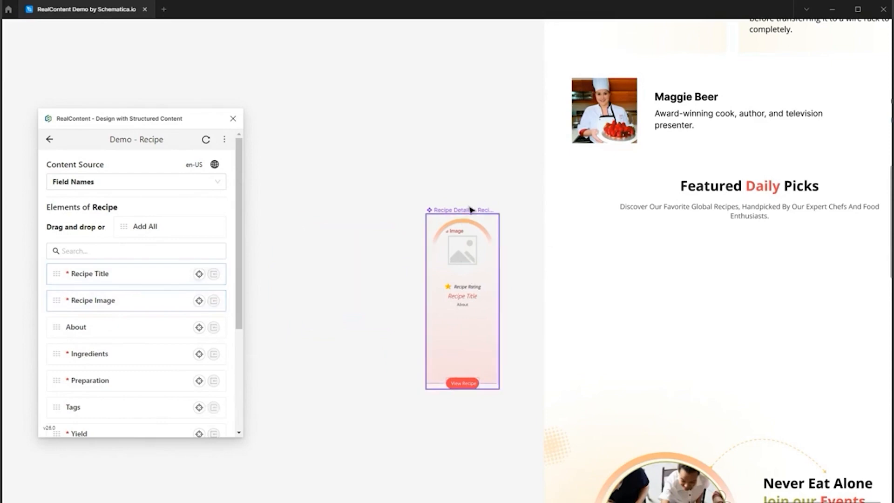
# Place a copy of the recipe card in the Featured Daily Picks section and duplicate it three times to make a row of four.
pyautogui.click(463, 210)
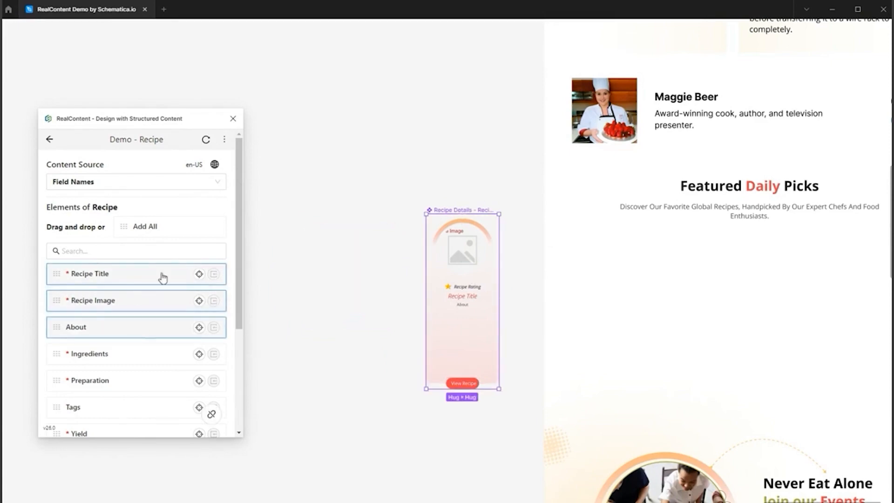
pyautogui.moveTo(142, 121); pyautogui.dragTo(185, 121)
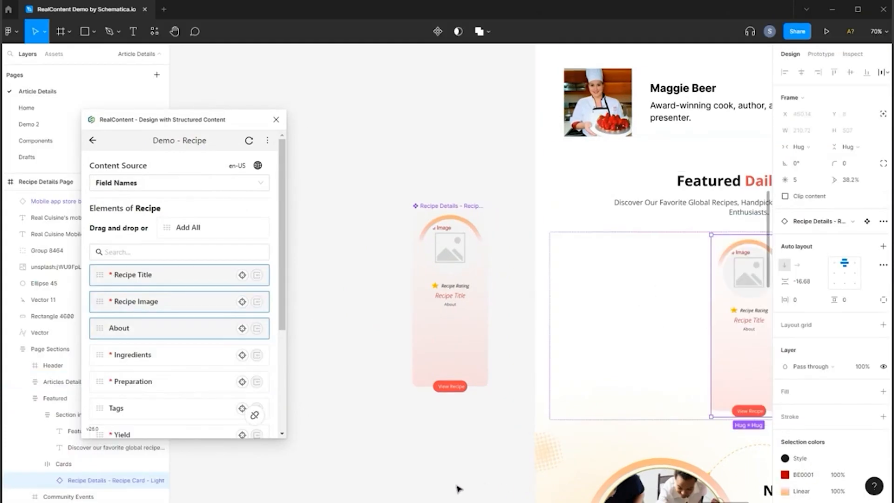
pyautogui.hscroll(5, 725, 490)
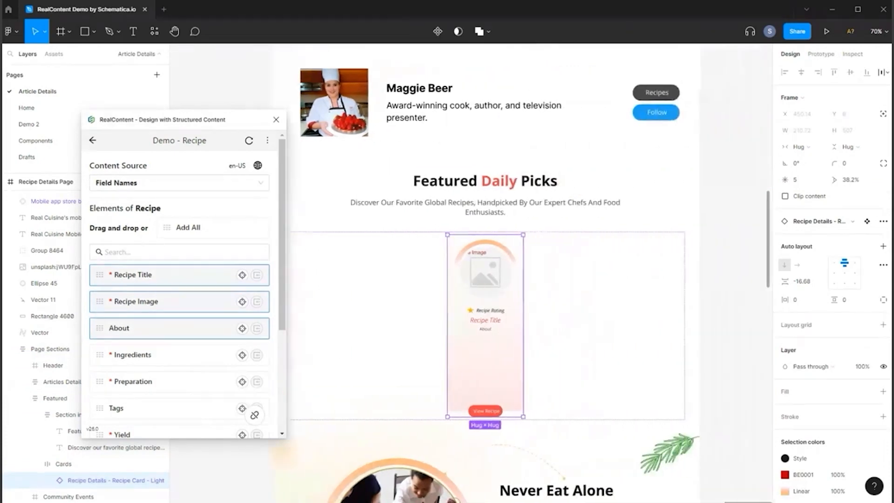
pyautogui.hotkey('ctrl', 'd')
pyautogui.hotkey('ctrl', 'd')
pyautogui.hotkey('ctrl', 'd')
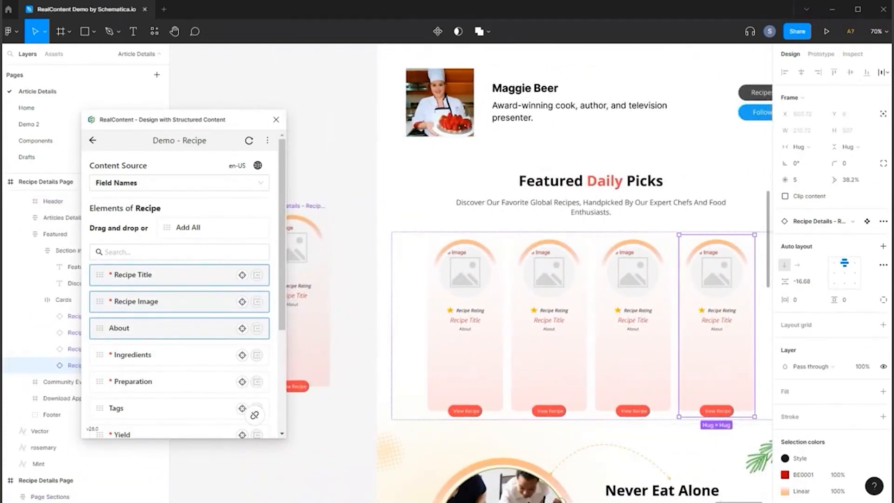
pyautogui.hscroll(2, 575, 258)
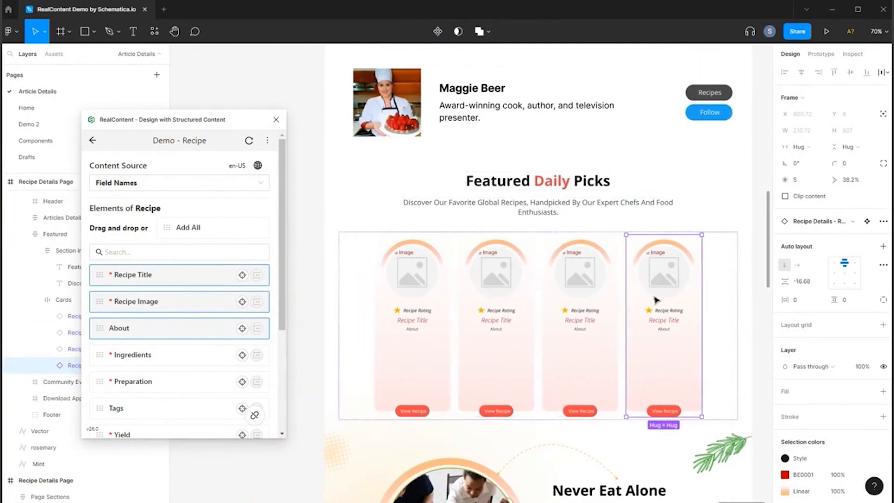
# Set the fourth card's content source to Thai Pineapple Fried Rice and the third card's to Fried Lebanese Falafel.
pyautogui.click(207, 182)
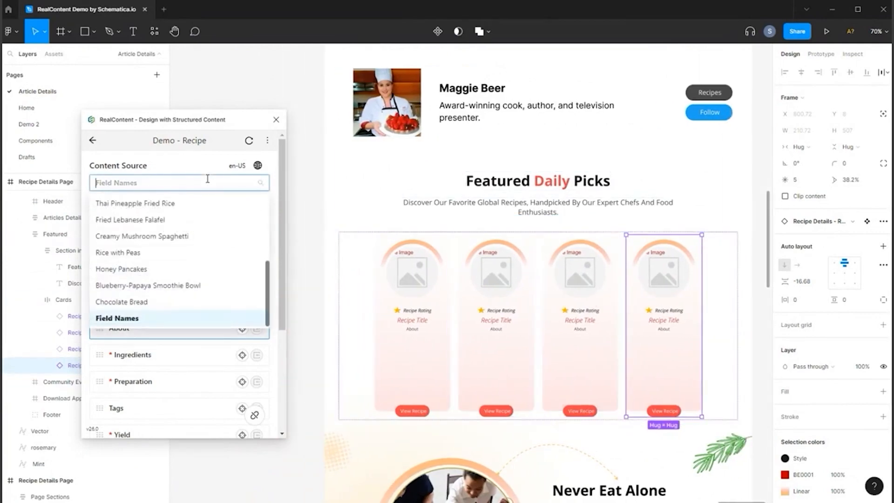
pyautogui.click(145, 204)
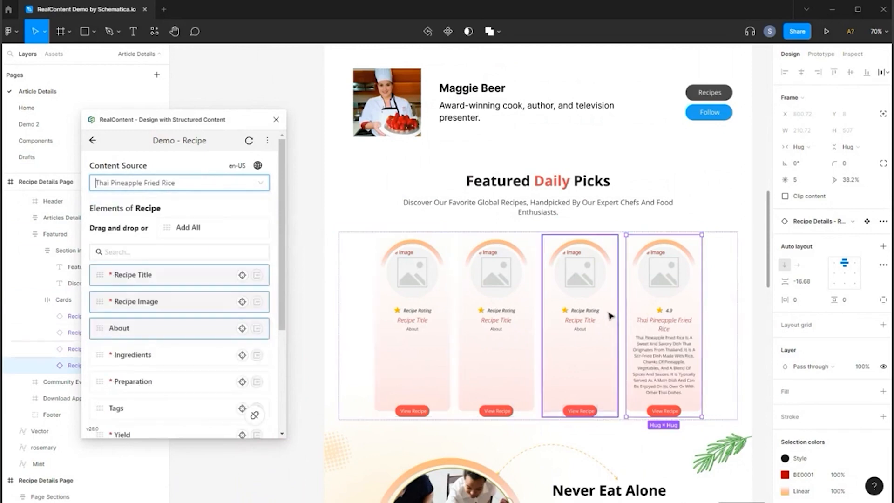
pyautogui.click(580, 338)
pyautogui.click(150, 183)
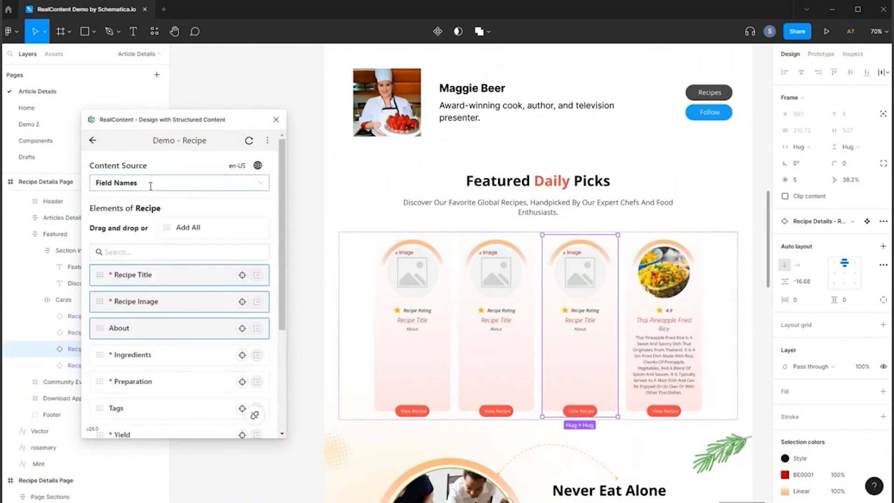
pyautogui.click(134, 220)
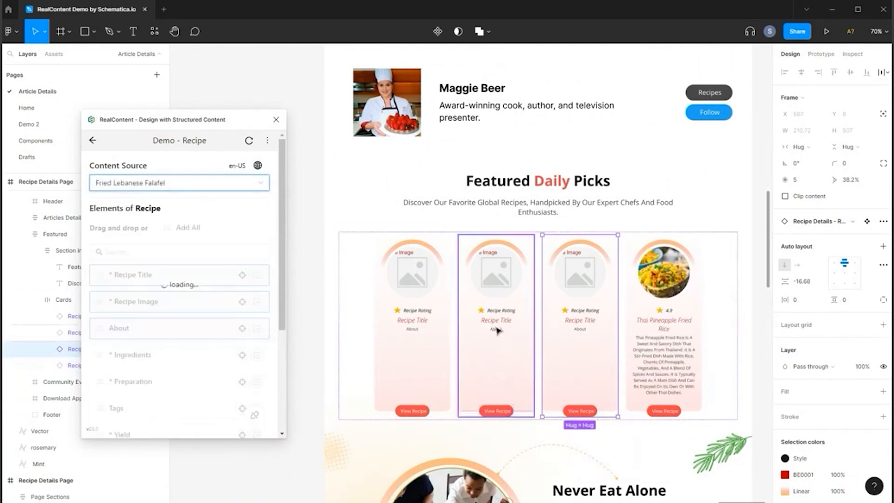
# Set the second card's content source to Creamy Mushroom Spaghetti and the first card's to Rice with Peas.
pyautogui.click(499, 327)
pyautogui.click(205, 183)
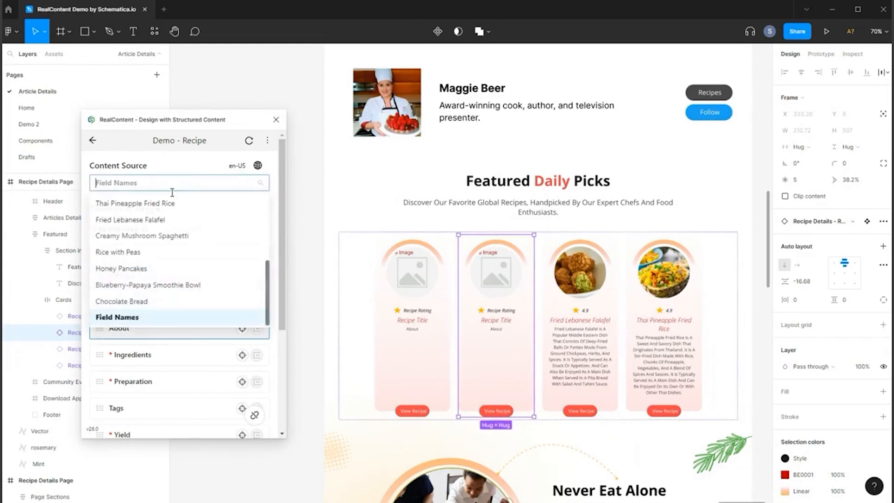
pyautogui.click(139, 236)
pyautogui.scroll(3, 505, 370)
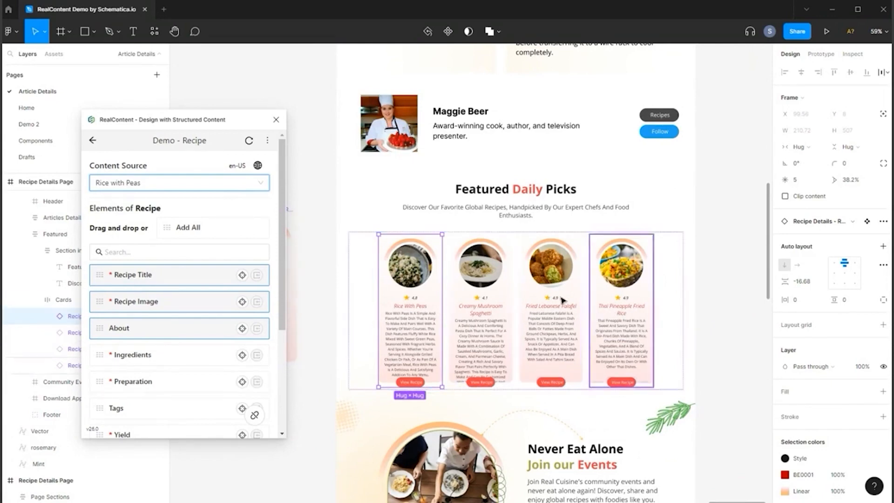
# With Chocolate Bread as content source, add all recipe elements to the canvas and position the resulting frame beside the recipe page.
pyautogui.scroll(-5, 549, 308)
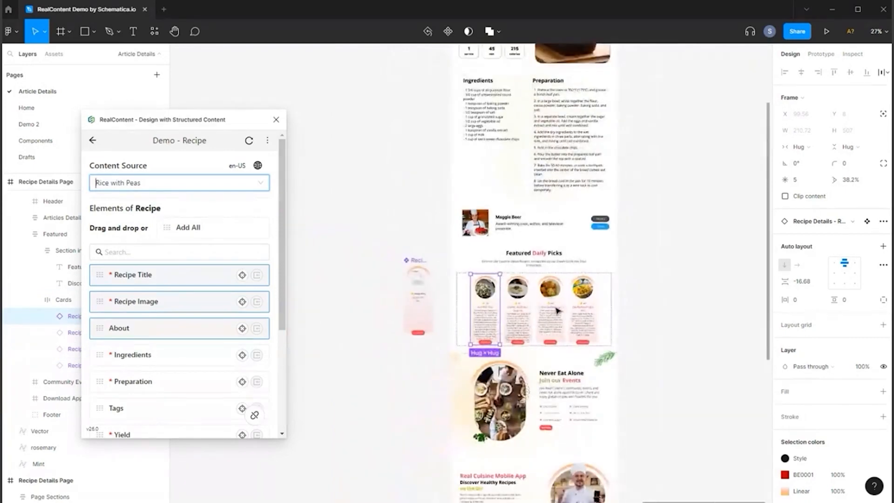
pyautogui.scroll(3, 521, 247)
pyautogui.scroll(-3, 363, 337)
pyautogui.click(363, 337)
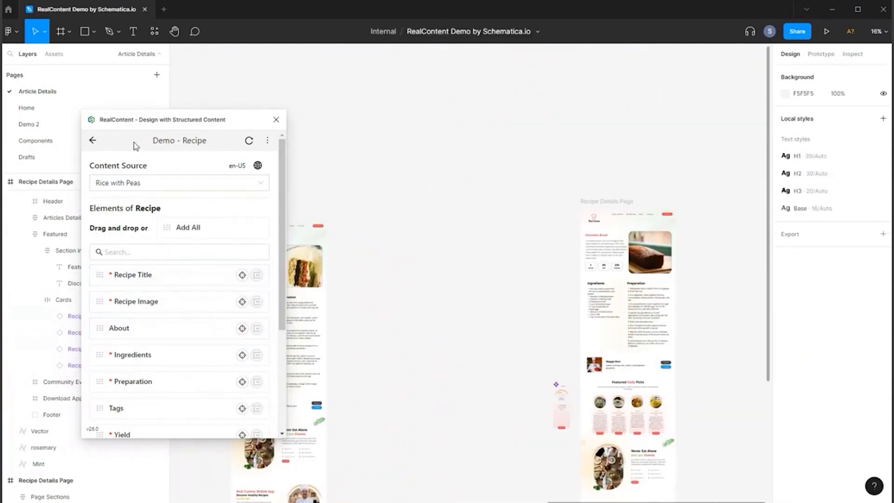
pyautogui.moveTo(195, 224); pyautogui.dragTo(404, 236)
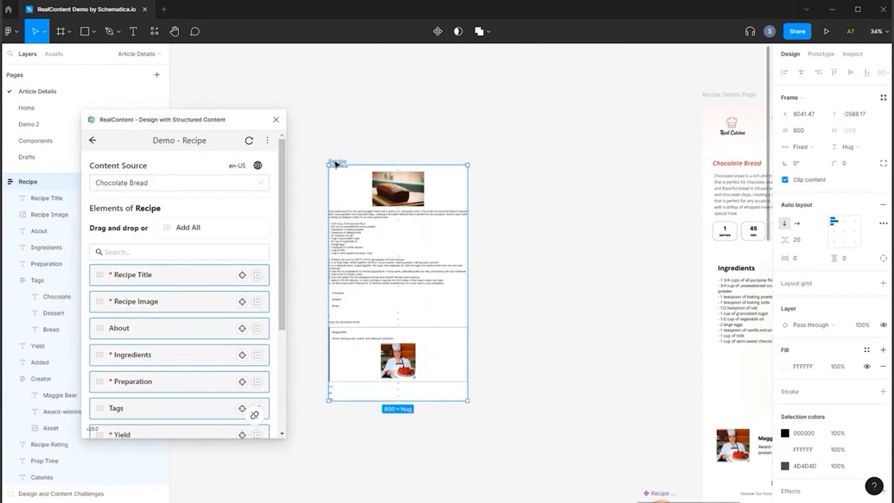
pyautogui.moveTo(336, 164); pyautogui.dragTo(511, 176)
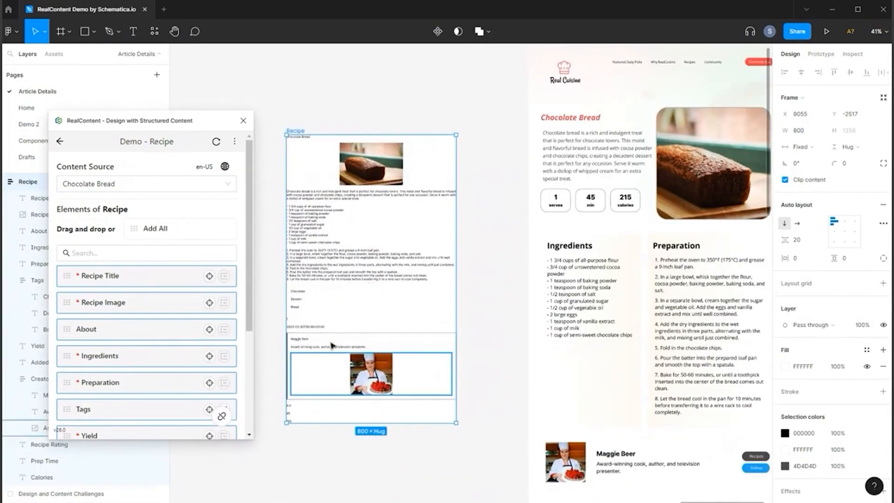
# Examine the fields of the Recipe frame, especially the nested Creator block, and compare them with the finished recipe page.
pyautogui.scroll(3, 324, 338)
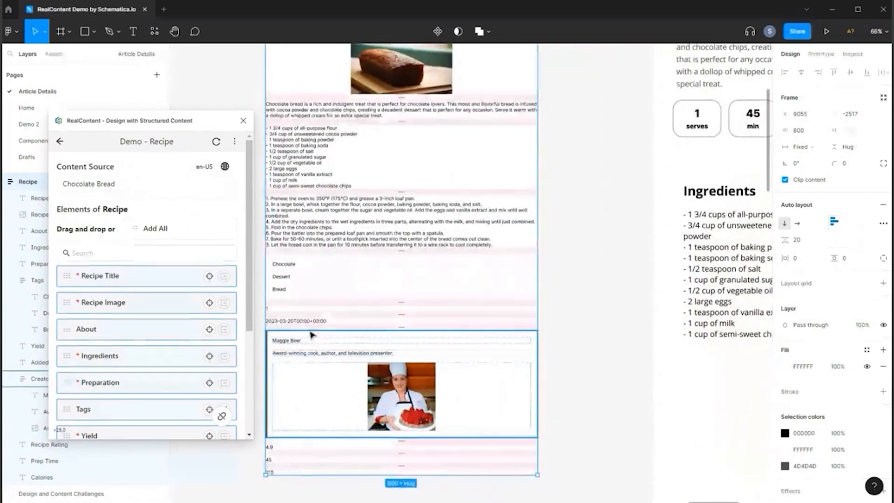
pyautogui.scroll(1, 284, 340)
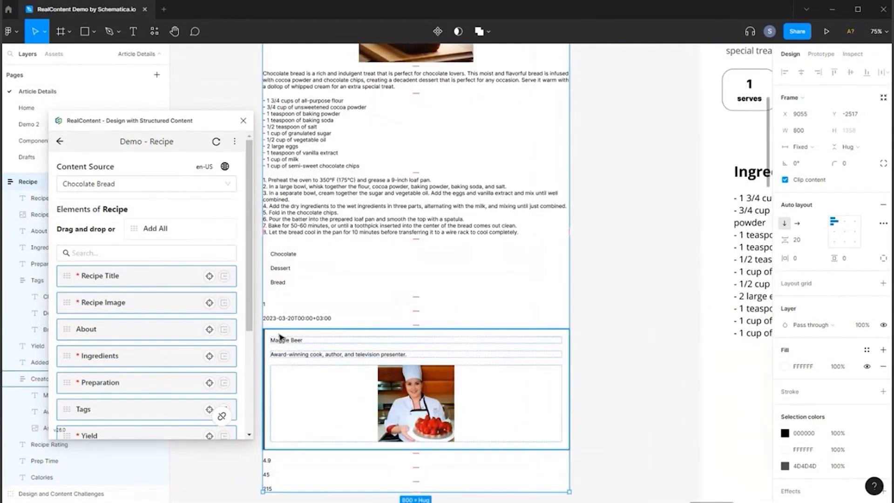
pyautogui.scroll(-3, 205, 351)
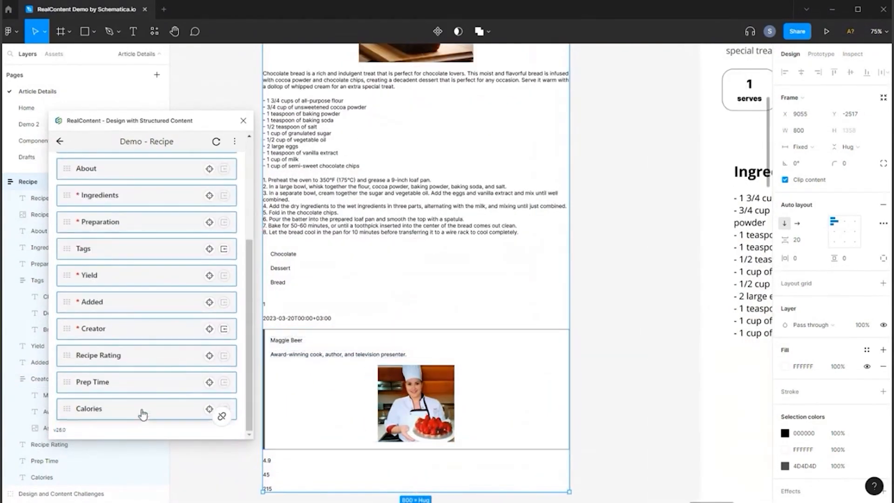
pyautogui.click(389, 381)
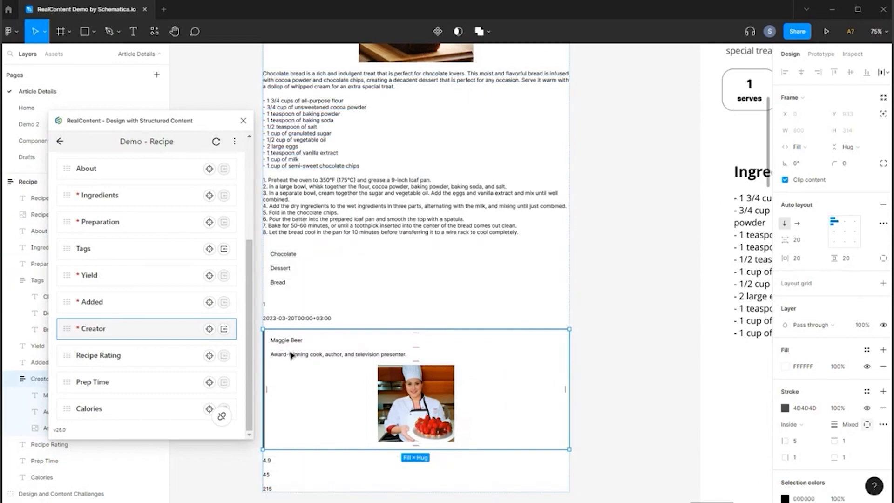
pyautogui.scroll(-3, 329, 358)
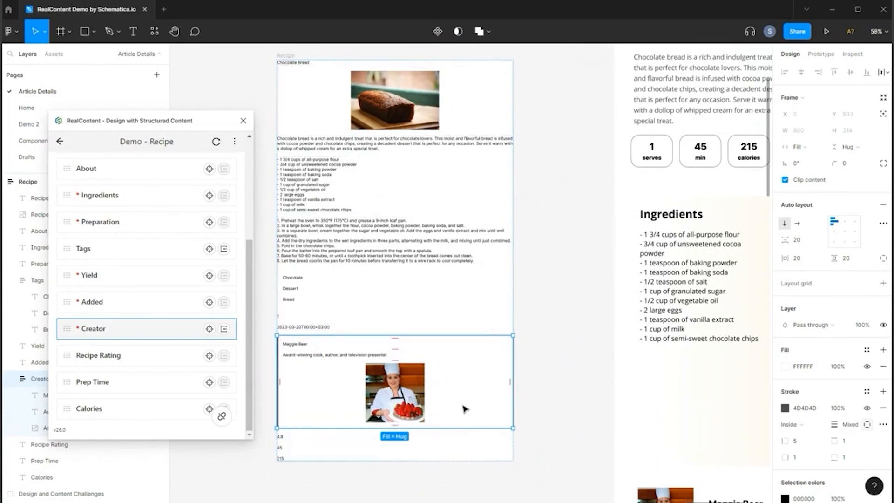
pyautogui.scroll(3, 368, 375)
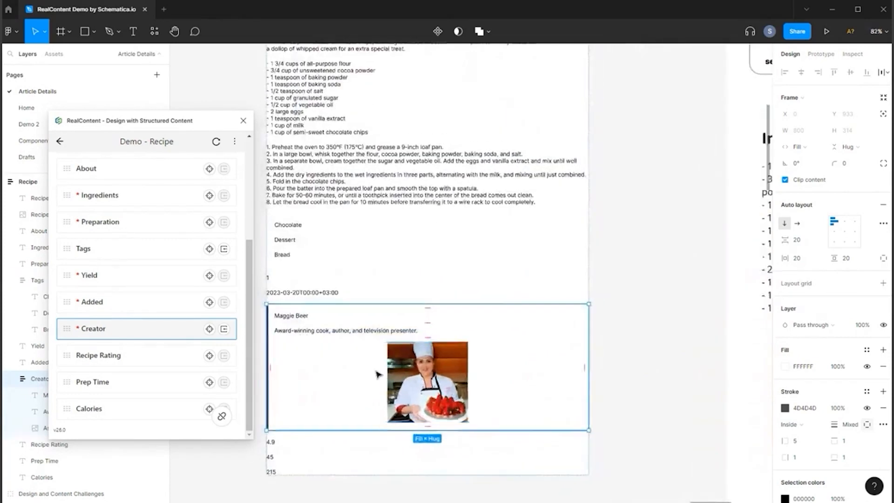
pyautogui.scroll(-5, 378, 374)
pyautogui.scroll(2, 605, 484)
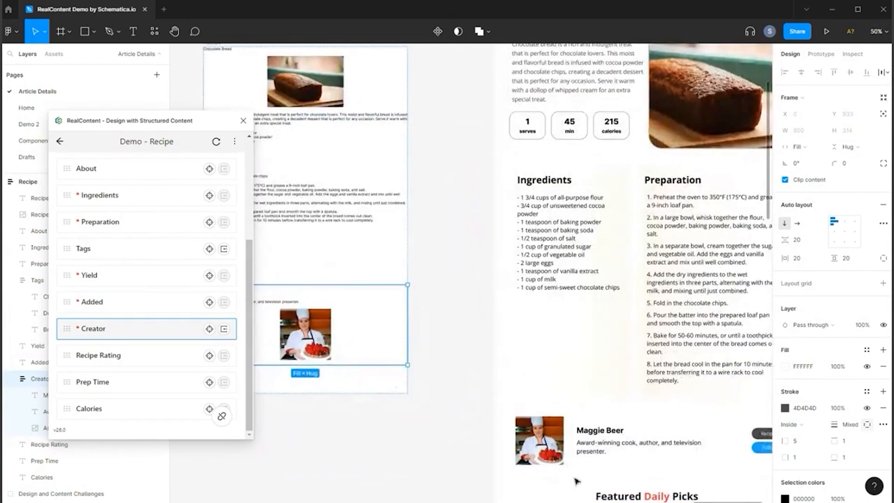
pyautogui.scroll(-3, 475, 417)
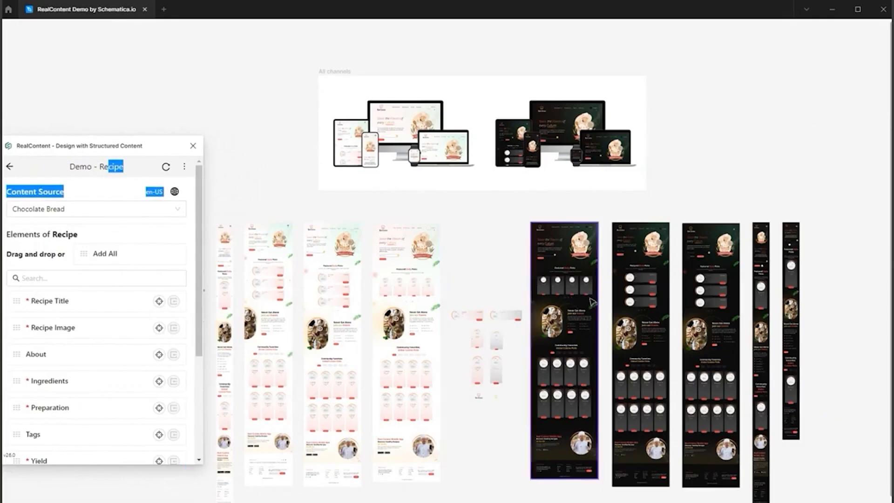
# Examine the light and dark homepage layouts for the different screen sizes and the recipe card components placed between them.
pyautogui.scroll(-1, 436, 264)
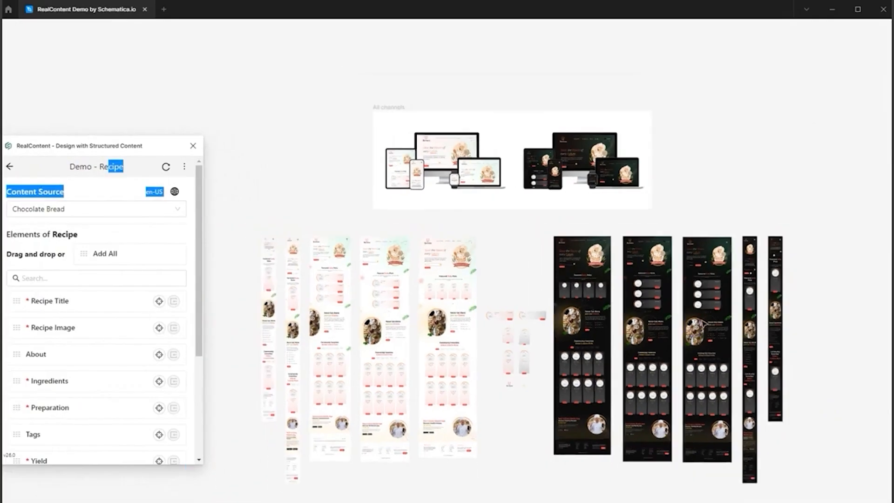
pyautogui.scroll(3, 435, 264)
pyautogui.scroll(5, 486, 223)
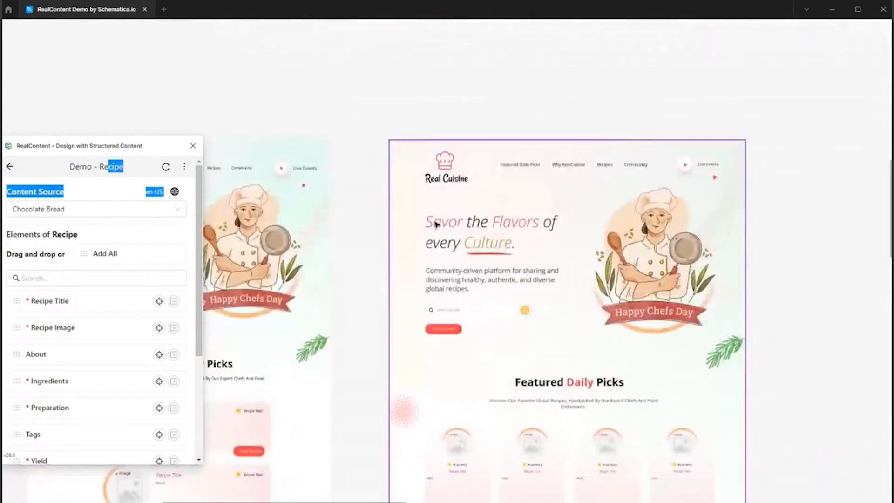
pyautogui.scroll(-5, 620, 253)
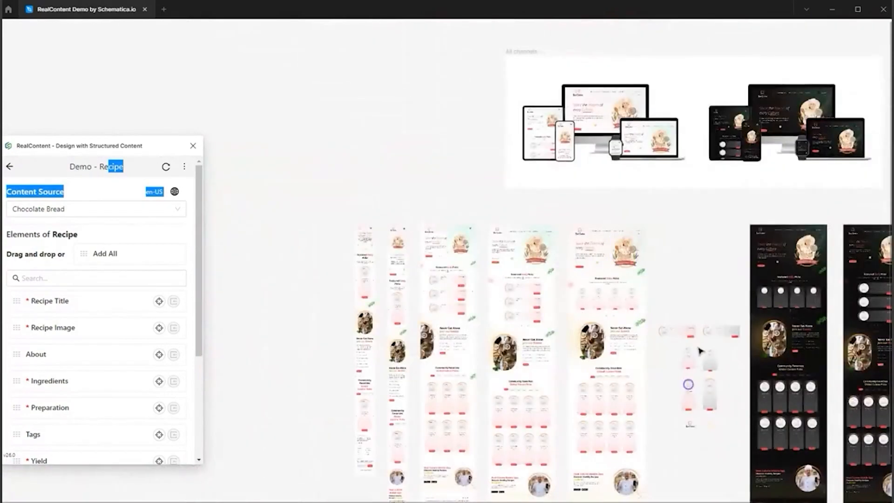
pyautogui.scroll(3, 726, 341)
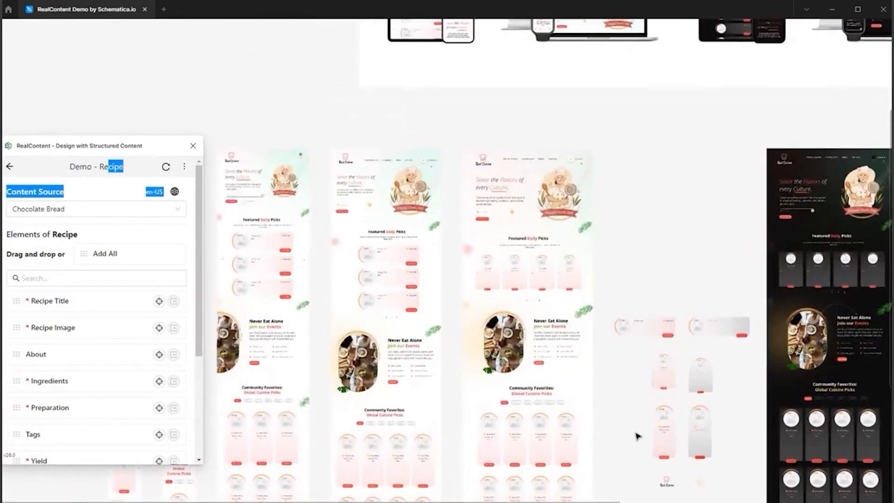
pyautogui.scroll(-3, 585, 265)
pyautogui.scroll(3, 364, 265)
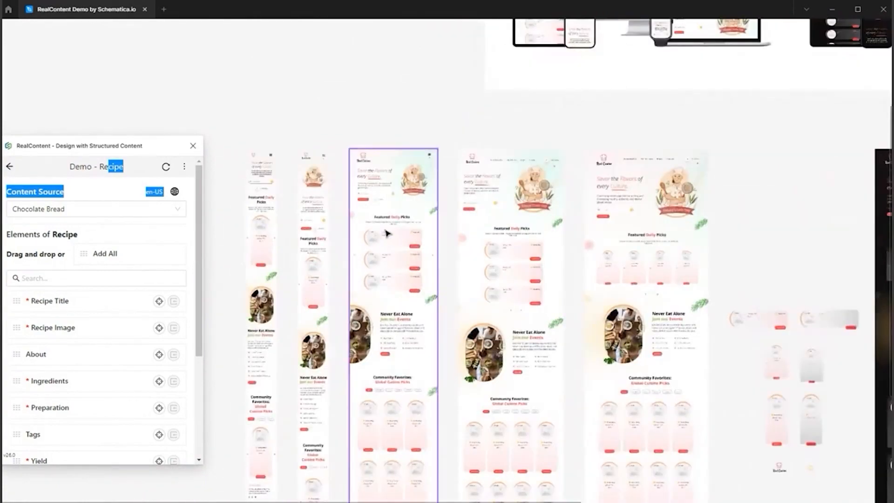
pyautogui.scroll(-2, 674, 317)
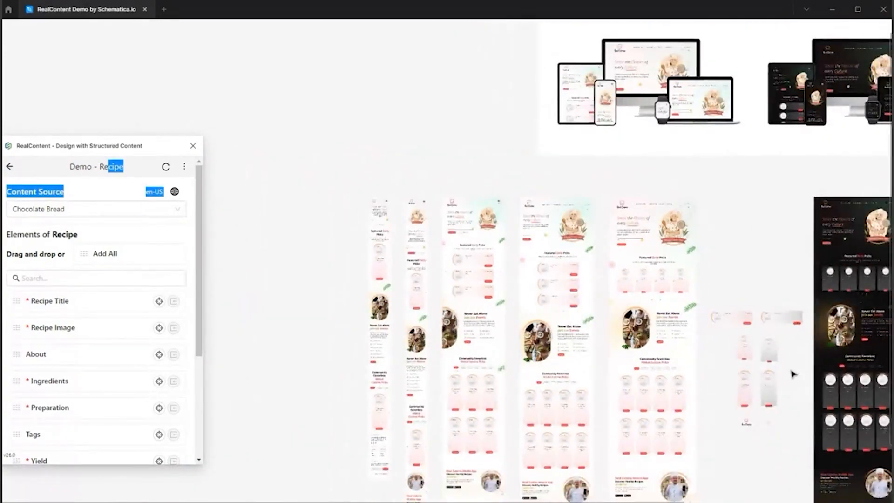
pyautogui.hscroll(5, 792, 373)
pyautogui.scroll(3, 591, 335)
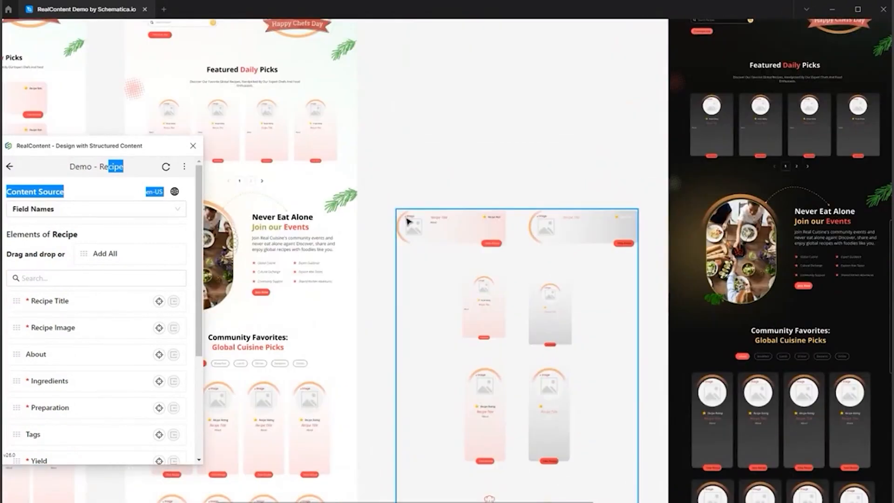
pyautogui.click(408, 219)
pyautogui.click(477, 182)
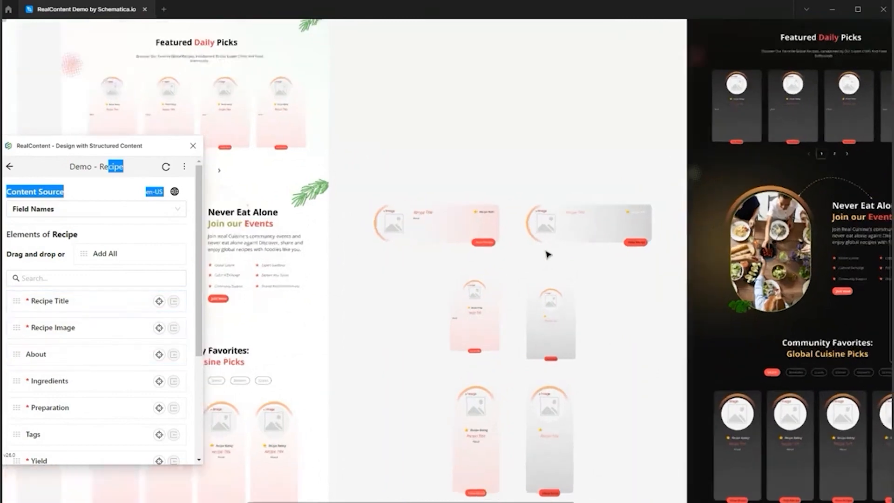
pyautogui.scroll(2, 545, 252)
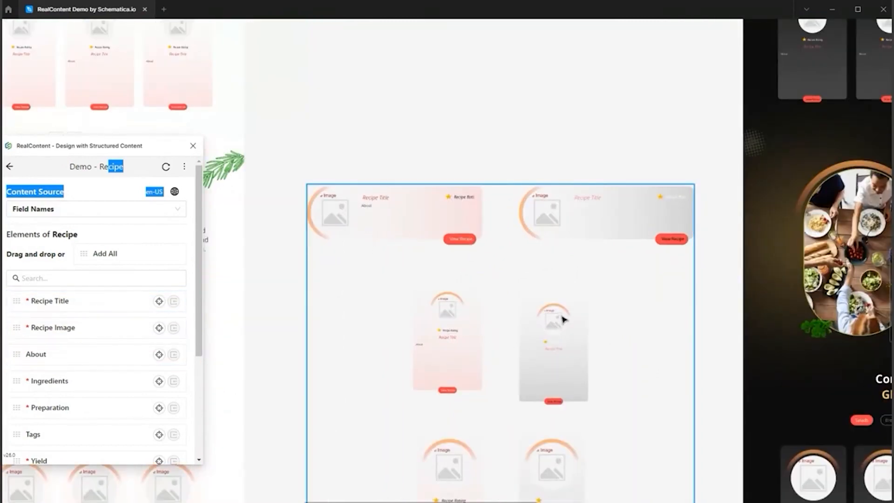
pyautogui.scroll(-5, 620, 169)
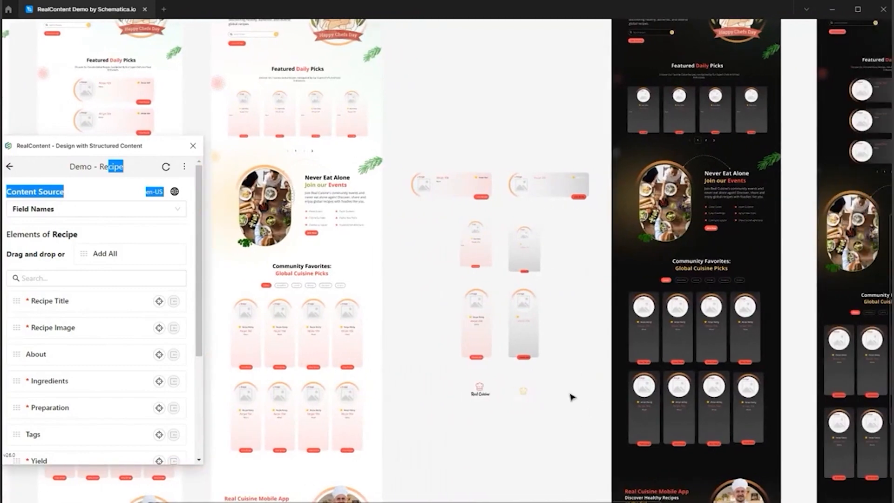
# Select all recipe card components between the light and dark homepages and set their content source to Kale Salad.
pyautogui.moveTo(577, 414); pyautogui.dragTo(394, 117)
pyautogui.scroll(-3, 473, 166)
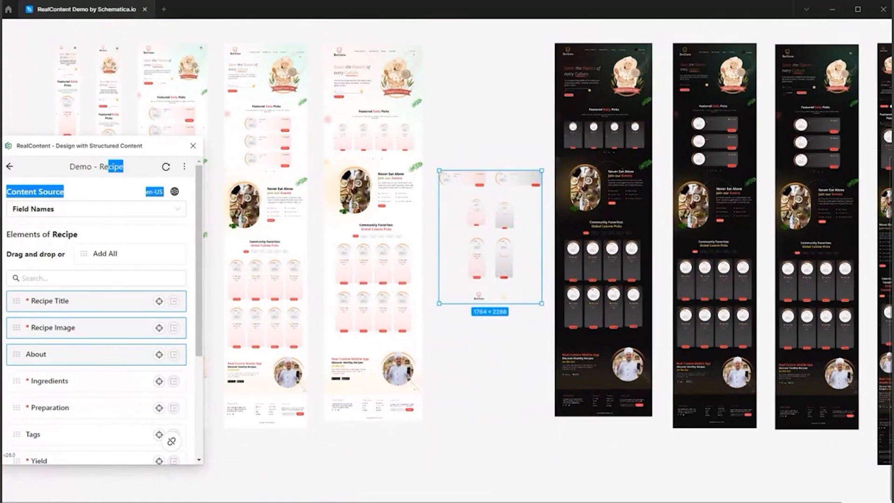
pyautogui.moveTo(464, 502); pyautogui.dragTo(480, 501)
pyautogui.scroll(-3, 443, 333)
pyautogui.scroll(2, 443, 334)
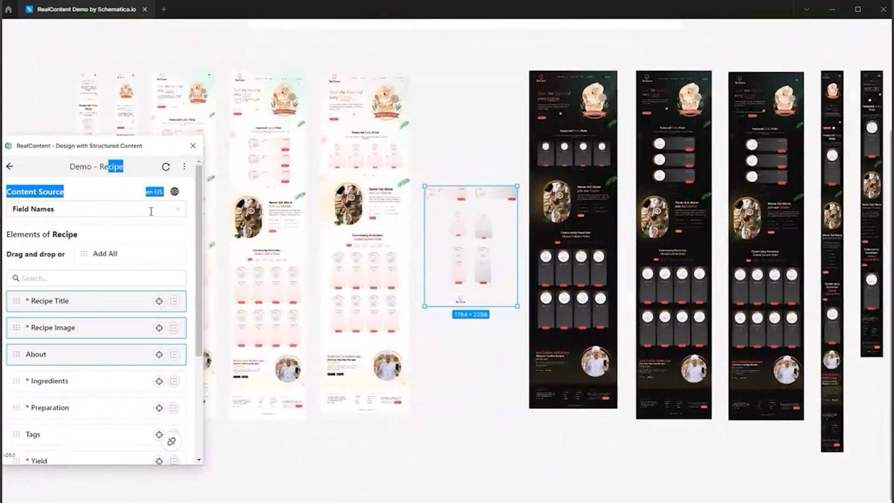
pyautogui.click(151, 209)
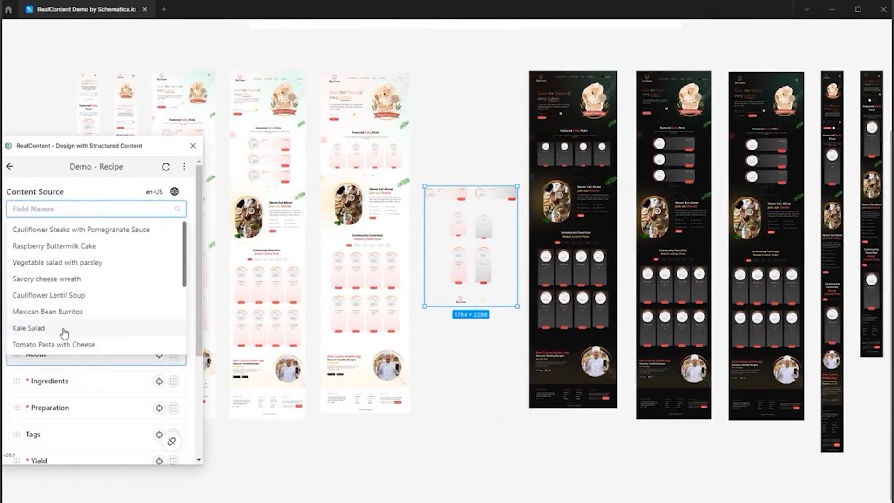
pyautogui.click(64, 329)
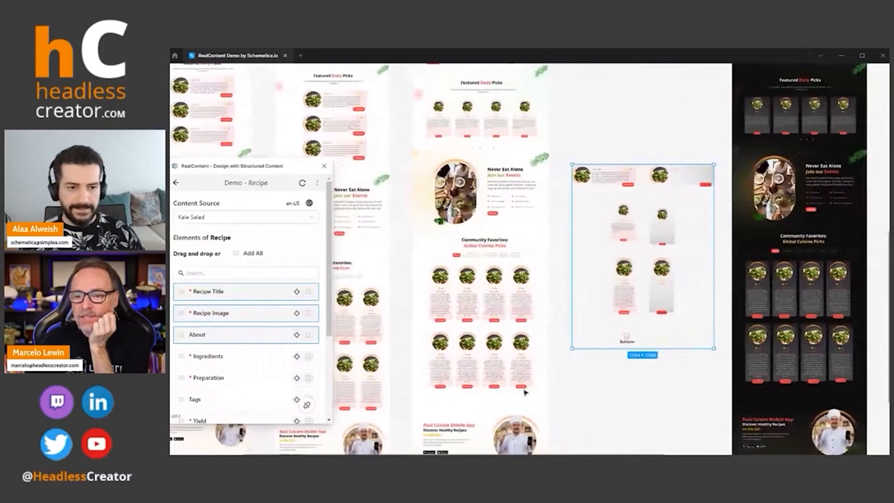
# Examine the Featured Daily Picks cards across the light and dark homepage layouts for each screen size.
pyautogui.scroll(5, 466, 228)
pyautogui.scroll(3, 463, 266)
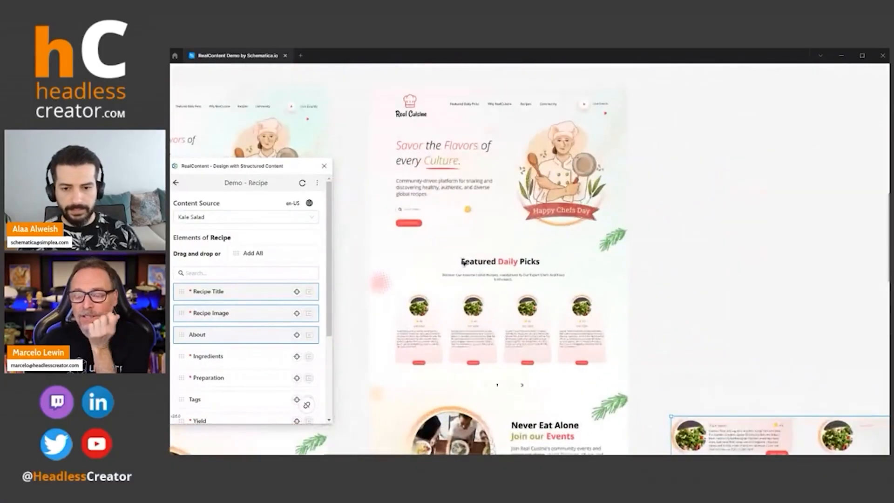
pyautogui.hscroll(-3, 529, 259)
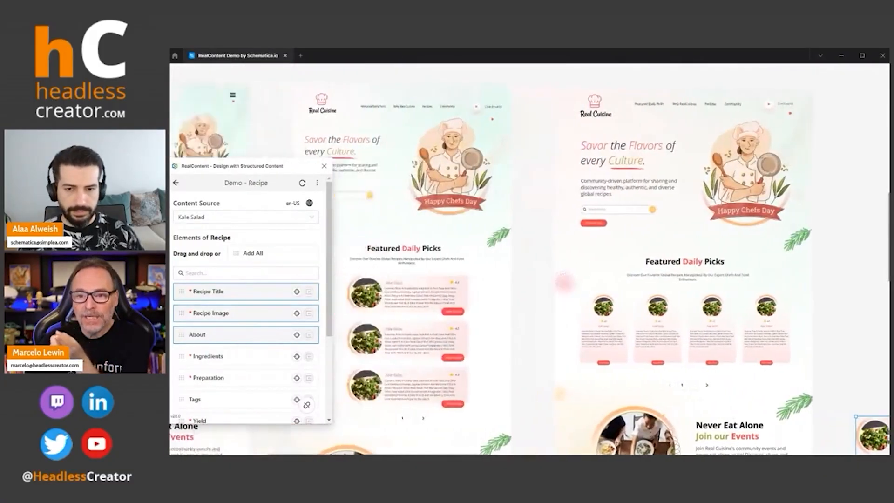
pyautogui.hscroll(12, 529, 259)
pyautogui.hscroll(15, 530, 259)
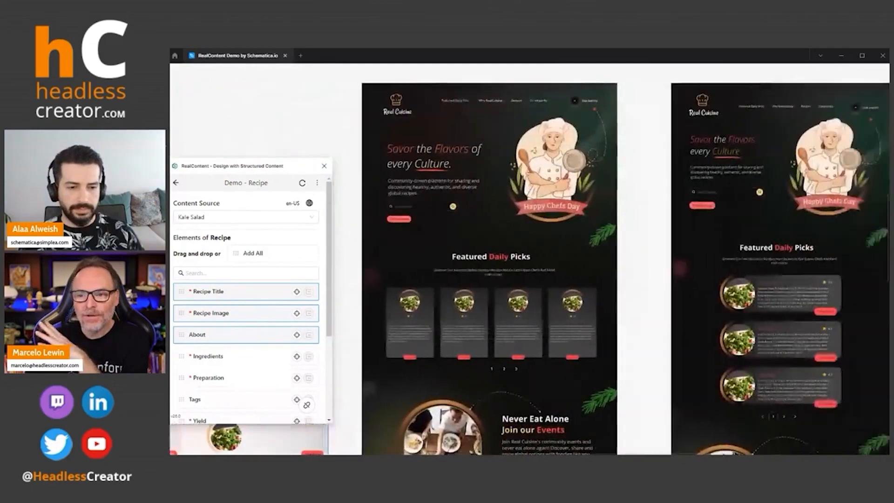
pyautogui.hscroll(-3, 529, 268)
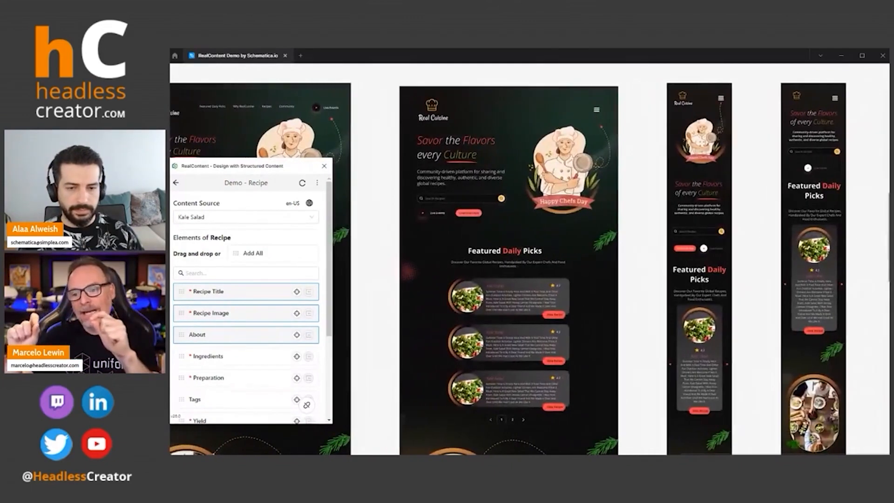
pyautogui.hscroll(-5, 862, 449)
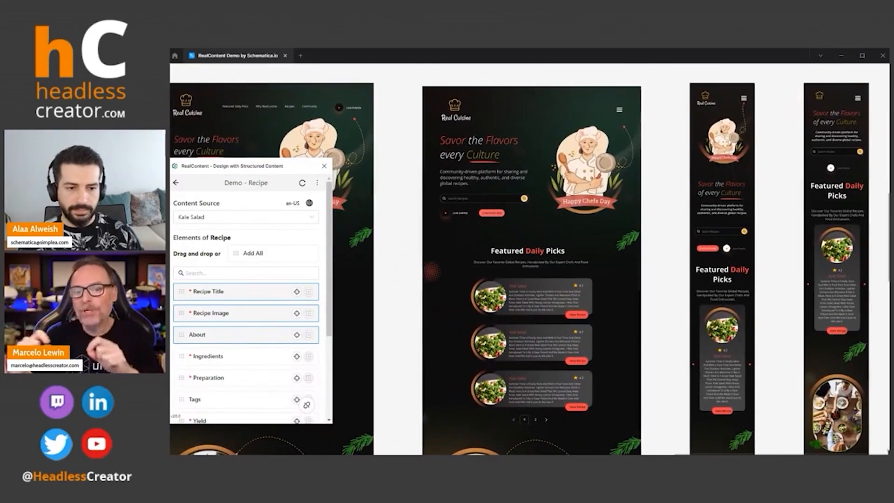
pyautogui.hscroll(-8, 862, 449)
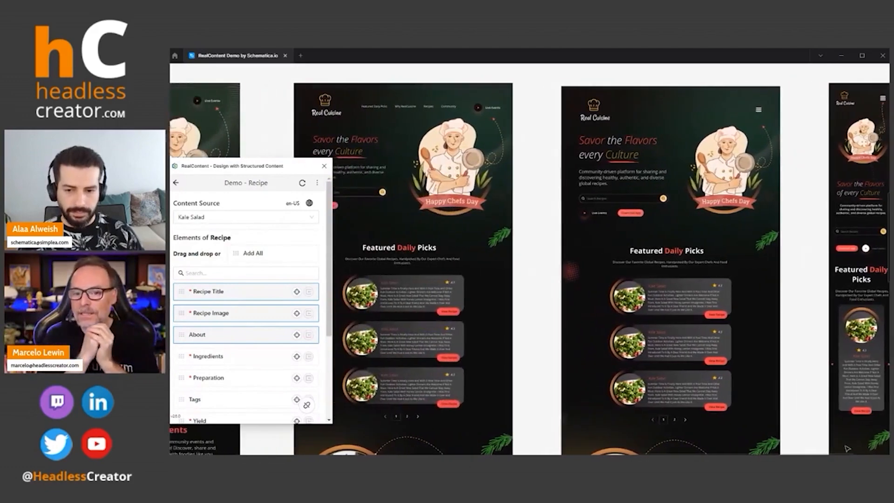
pyautogui.hscroll(-2, 819, 448)
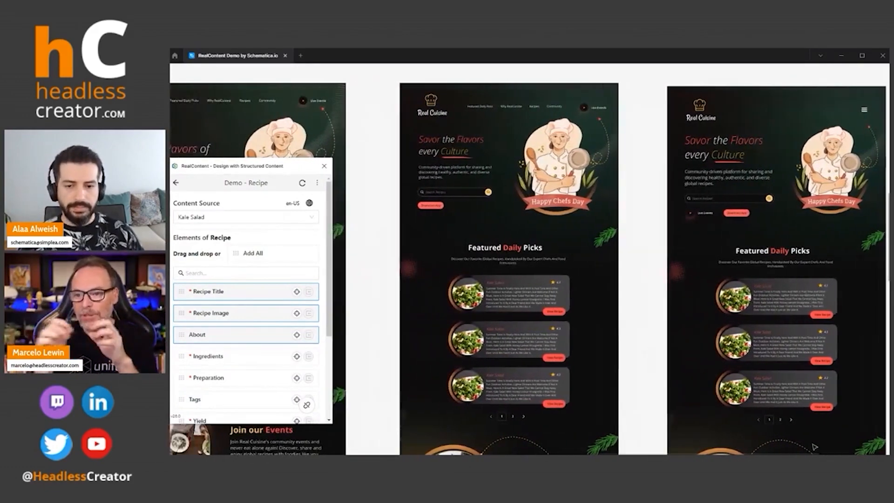
pyautogui.hscroll(-3, 814, 447)
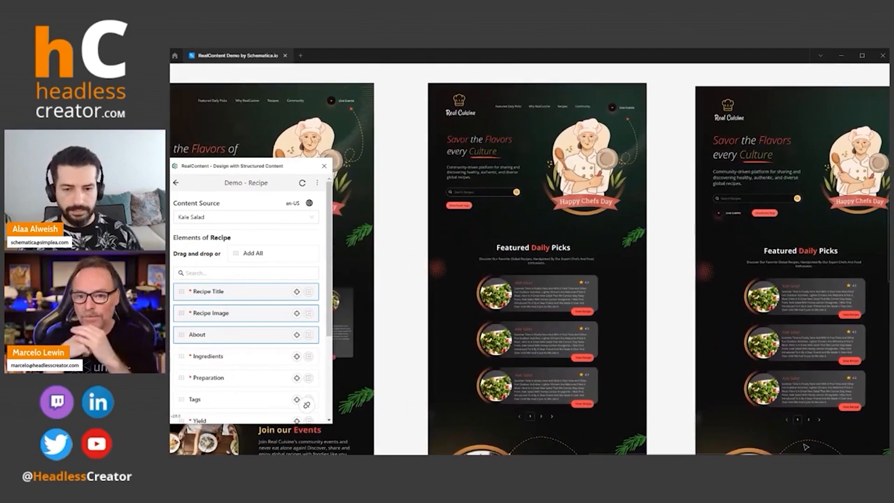
pyautogui.hscroll(-10, 802, 447)
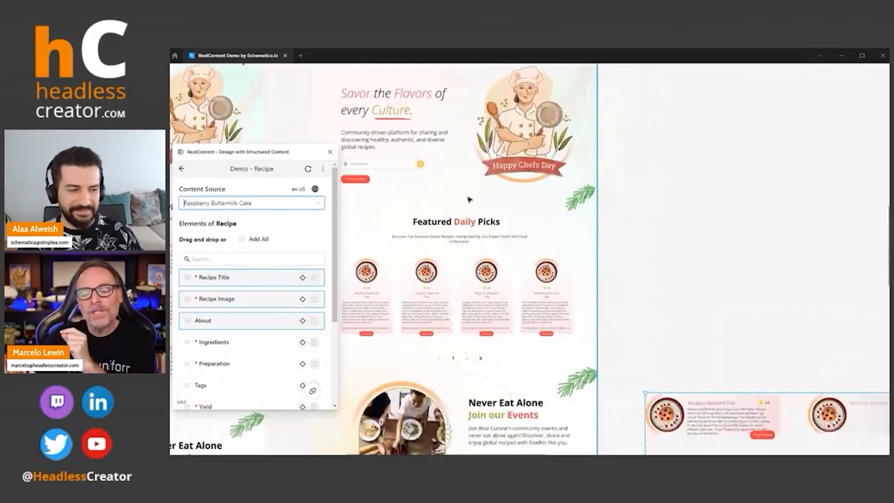